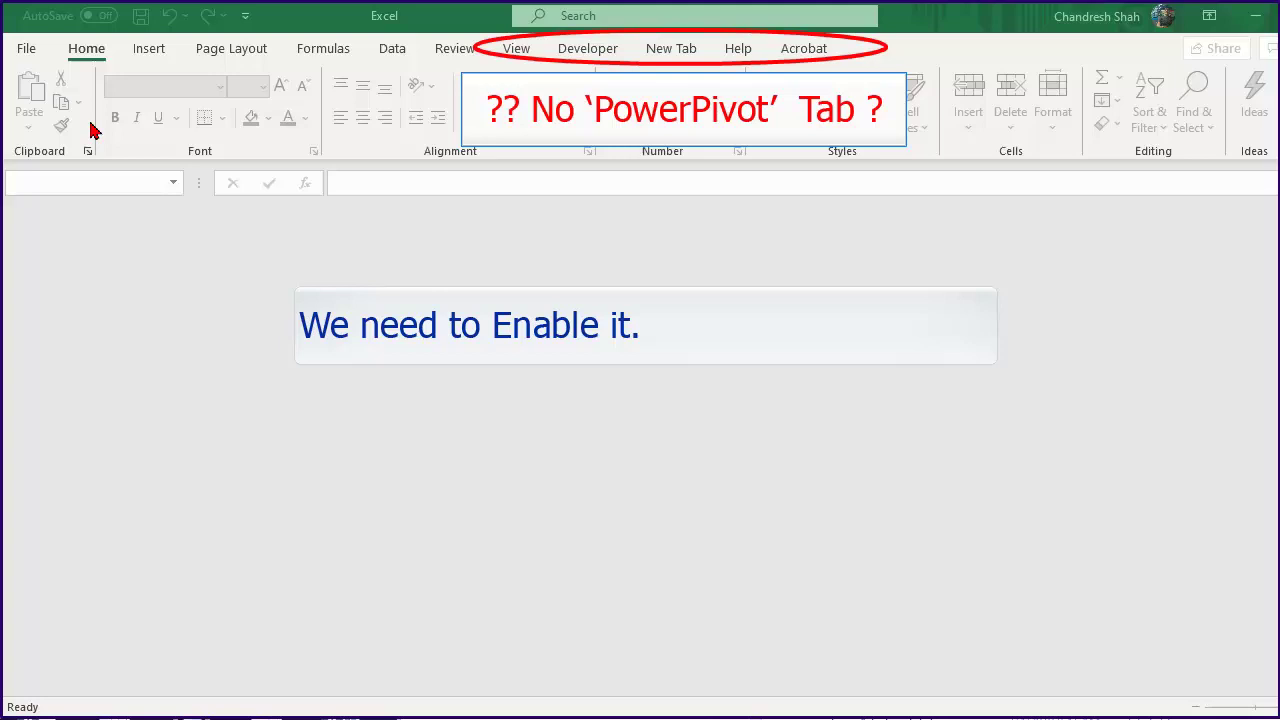
- Tick Microsoft Power Pivot for Excel in the COM Add-ins list under File > Options > Add-ins
{"action": "left_click", "coordinate": [27, 50]}
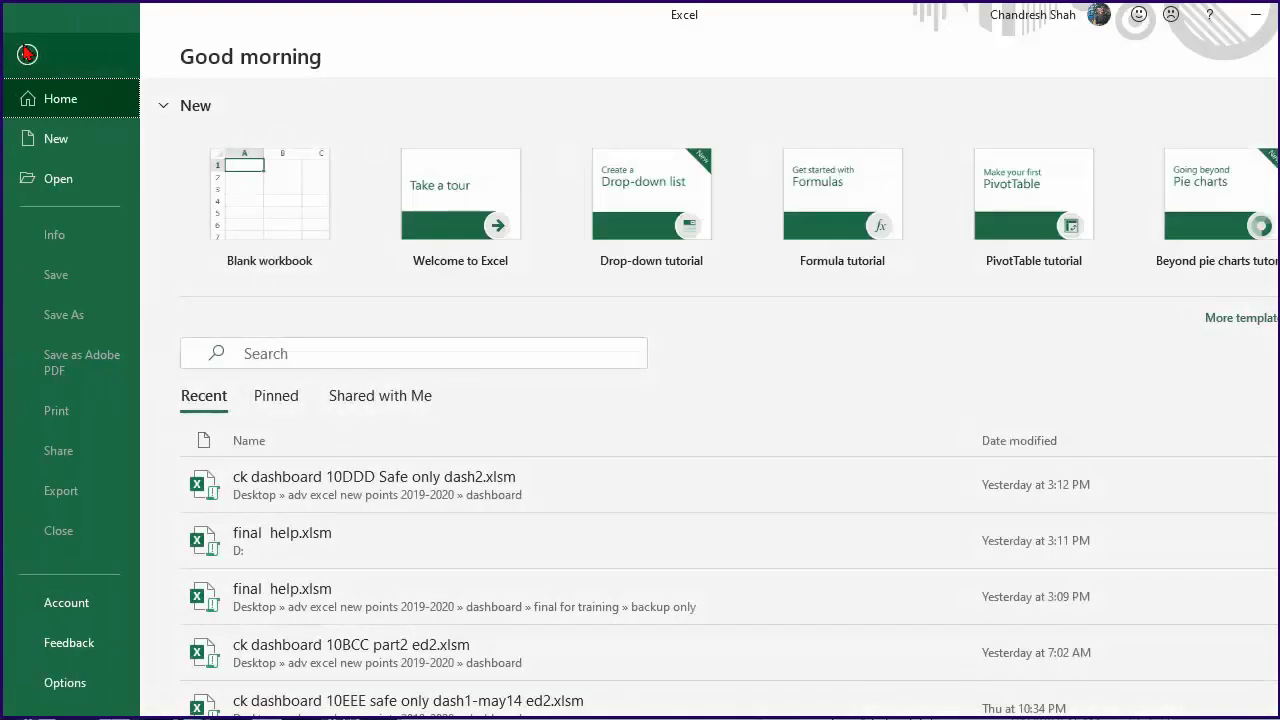
{"action": "left_click", "coordinate": [84, 688]}
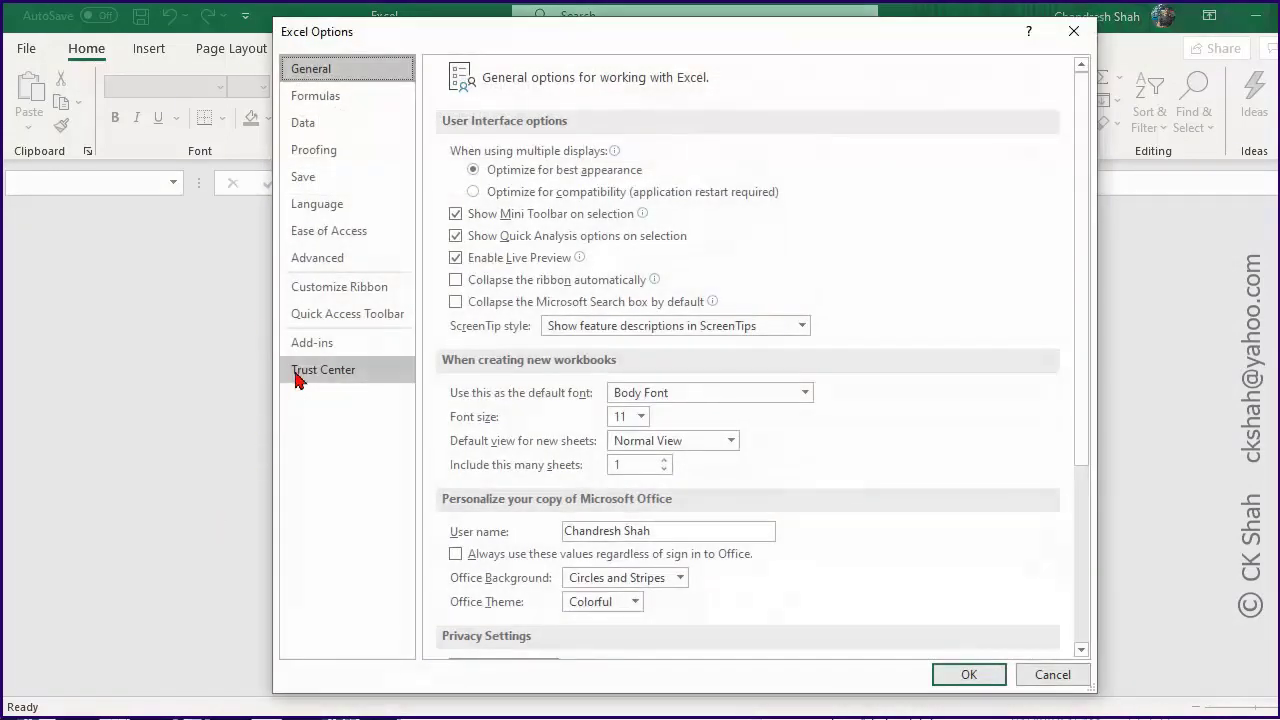
{"action": "left_click", "coordinate": [318, 352]}
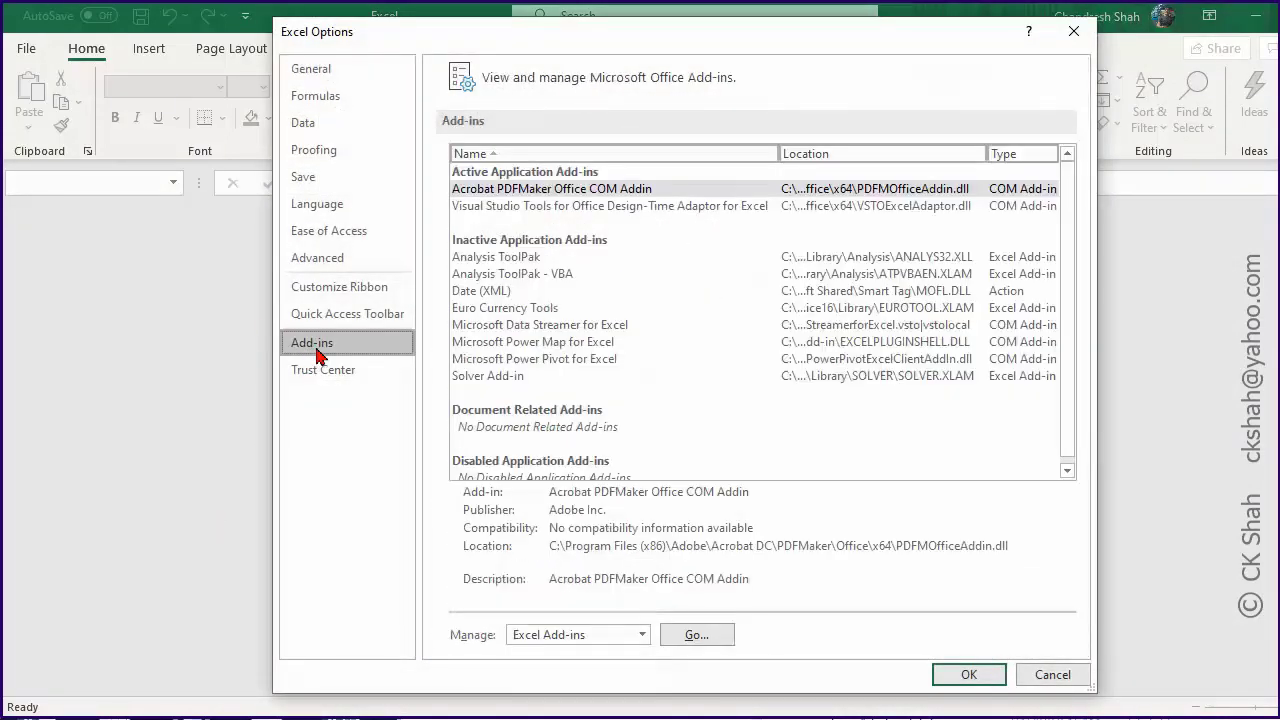
{"action": "left_click", "coordinate": [642, 636]}
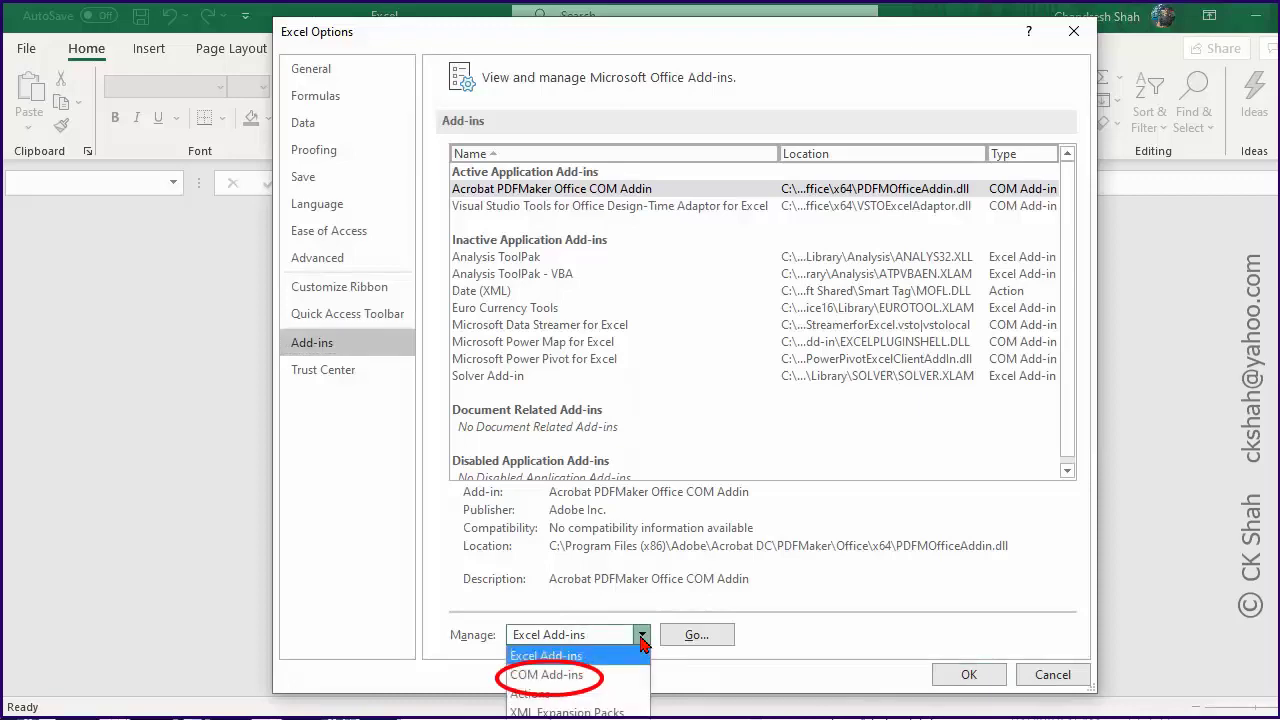
{"action": "left_click", "coordinate": [584, 677]}
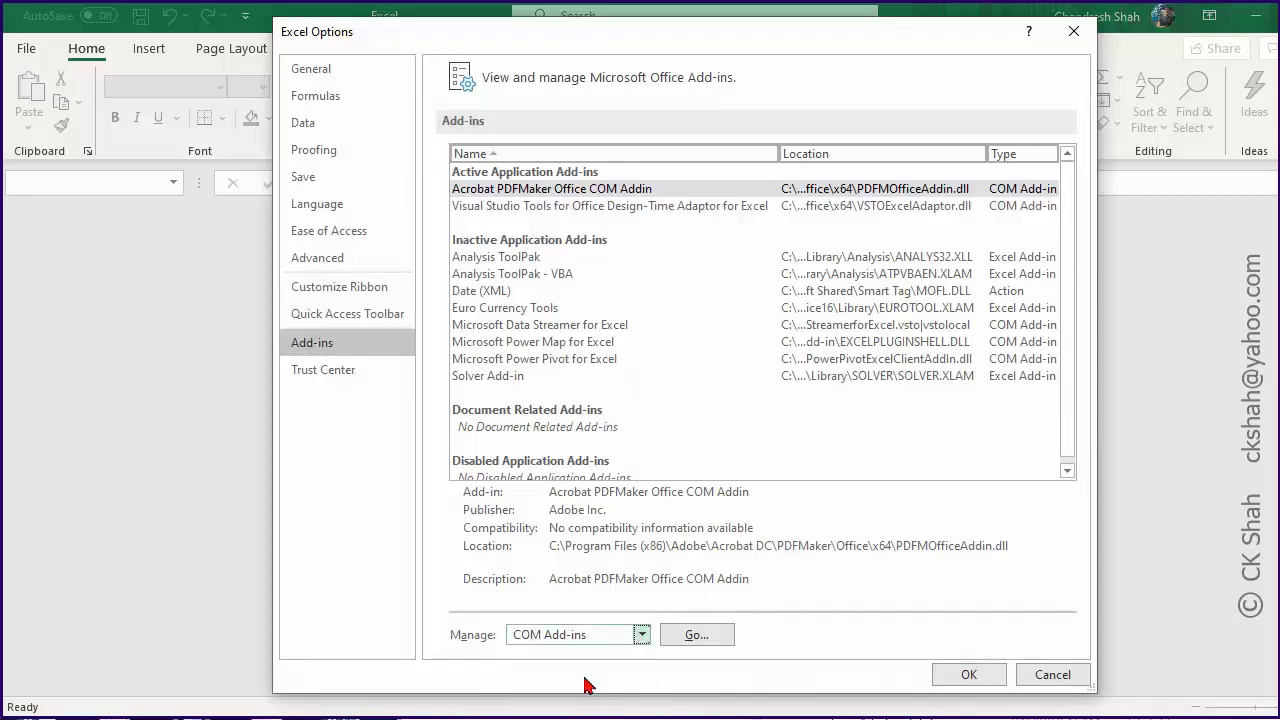
{"action": "left_click", "coordinate": [700, 636]}
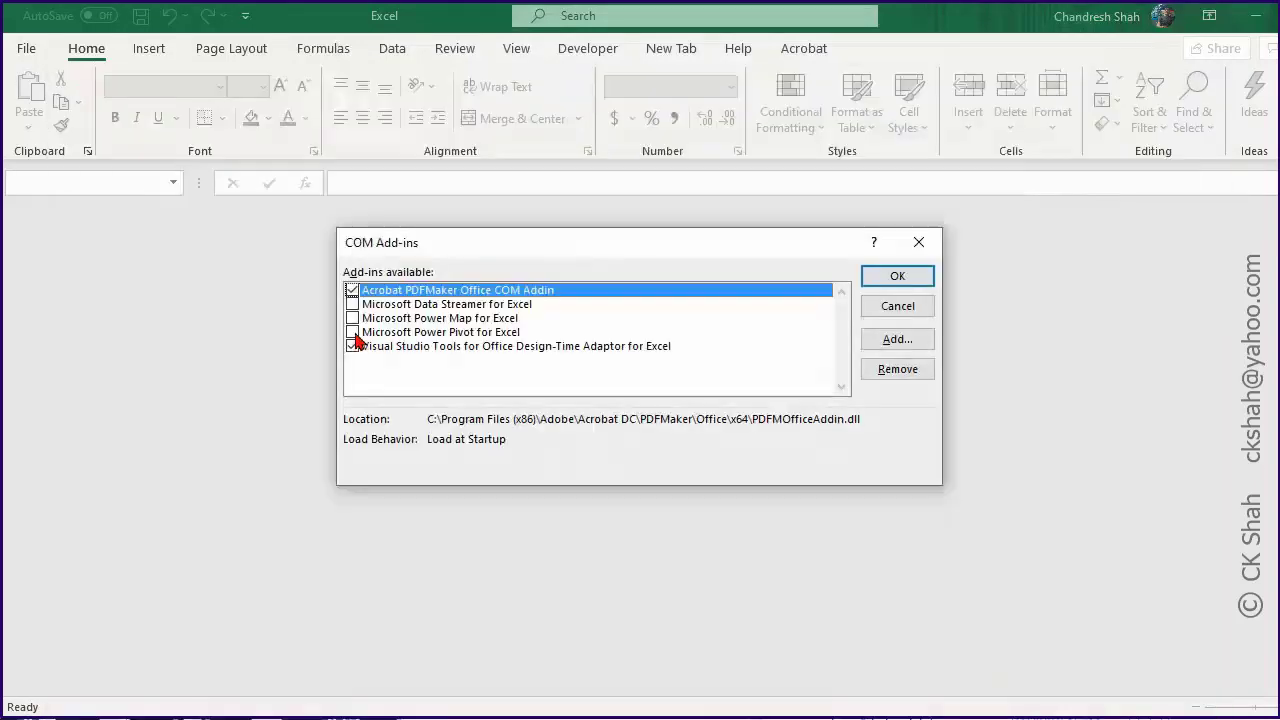
{"action": "left_click", "coordinate": [95, 353]}
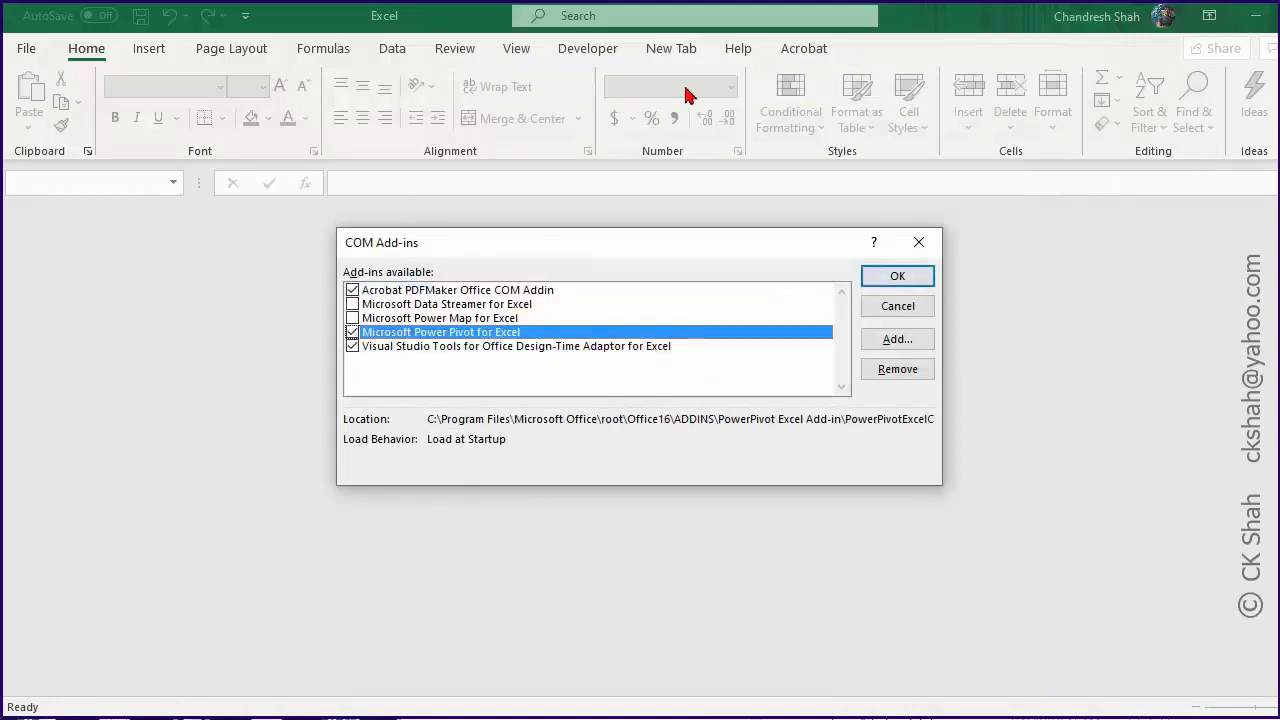
- Confirm the COM Add-ins dialog so the Power Pivot add-in loads
{"action": "left_click", "coordinate": [893, 278]}
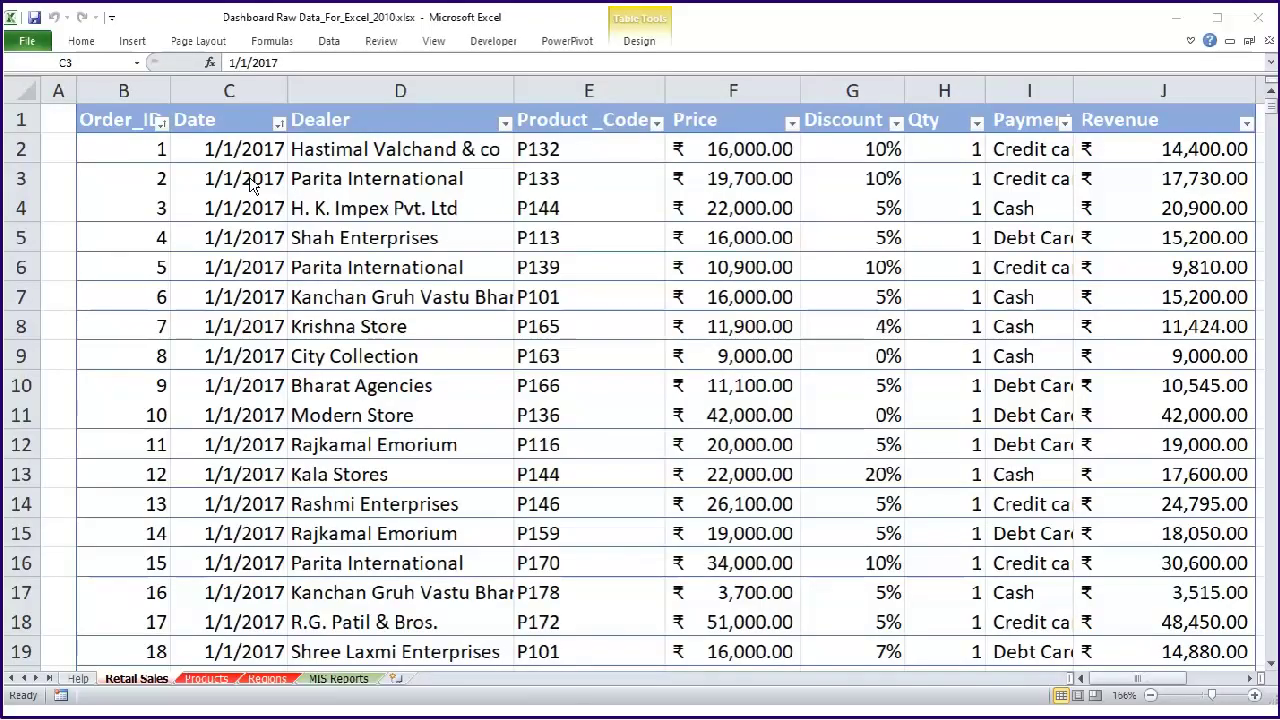
- Add the Retail Sales table to PowerPivot as a linked table
{"action": "left_click", "coordinate": [251, 182]}
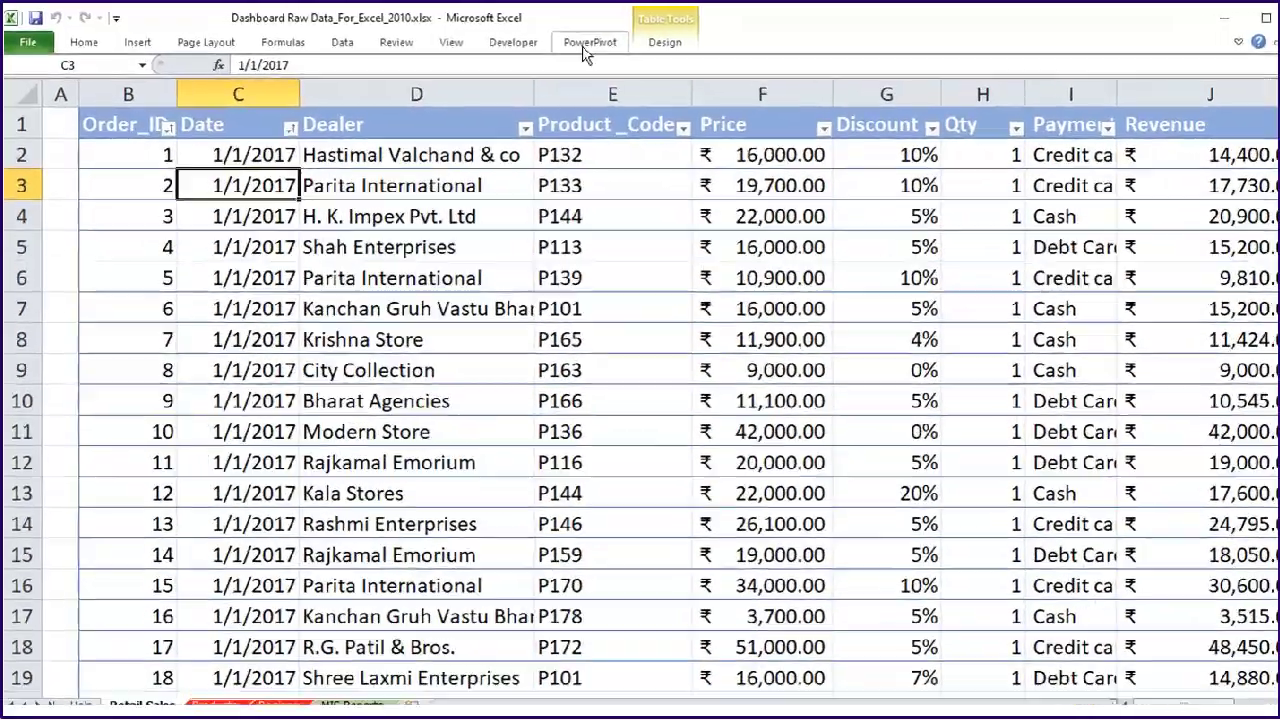
{"action": "left_click", "coordinate": [567, 41]}
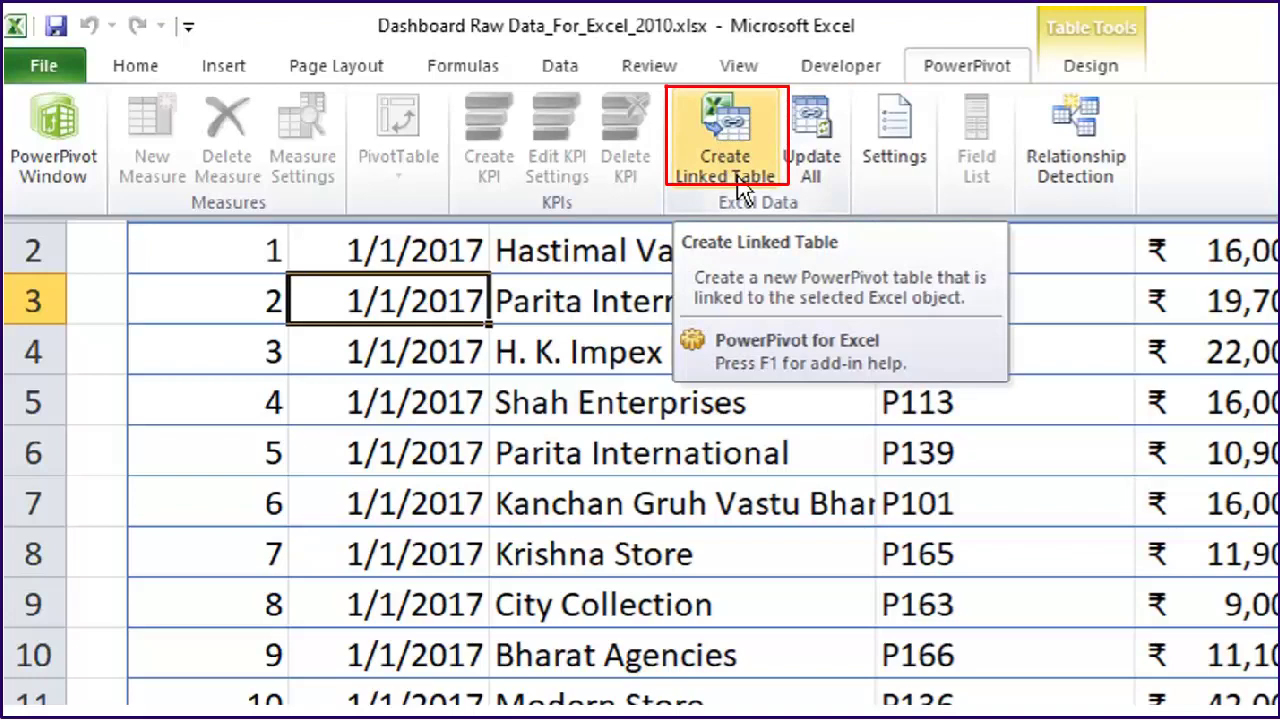
{"action": "left_click", "coordinate": [748, 176]}
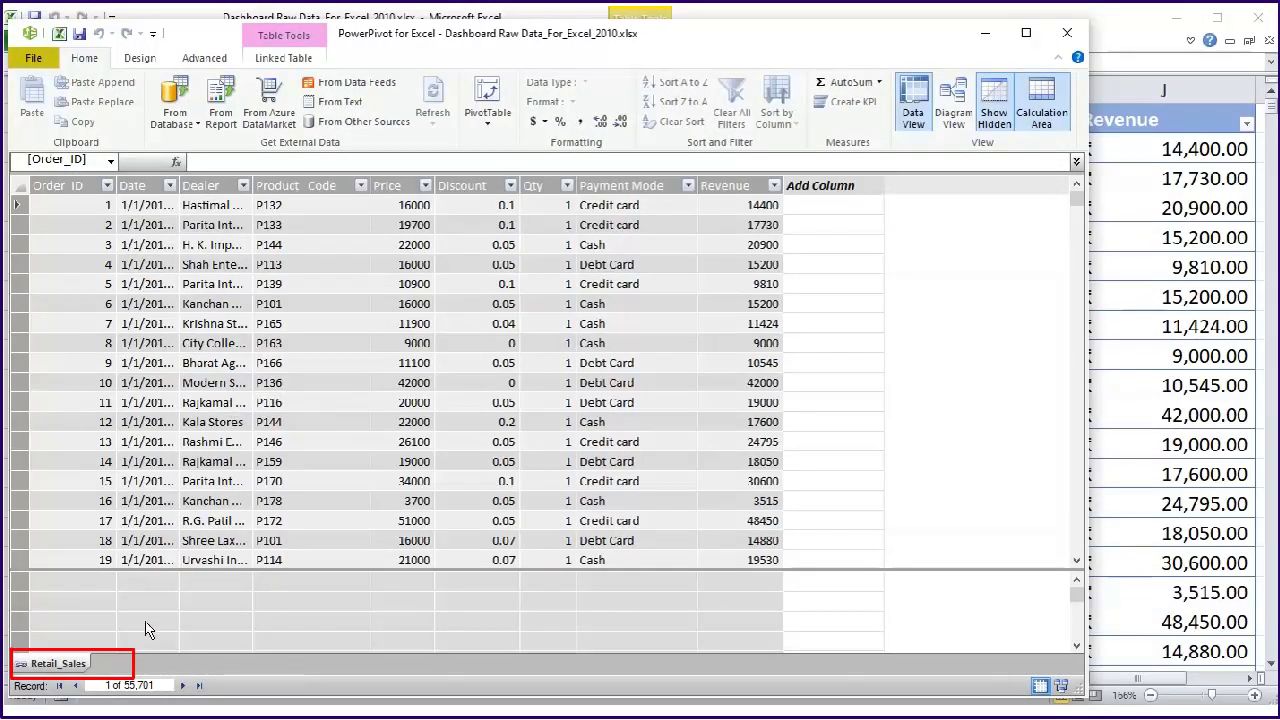
{"action": "left_click", "coordinate": [1066, 32]}
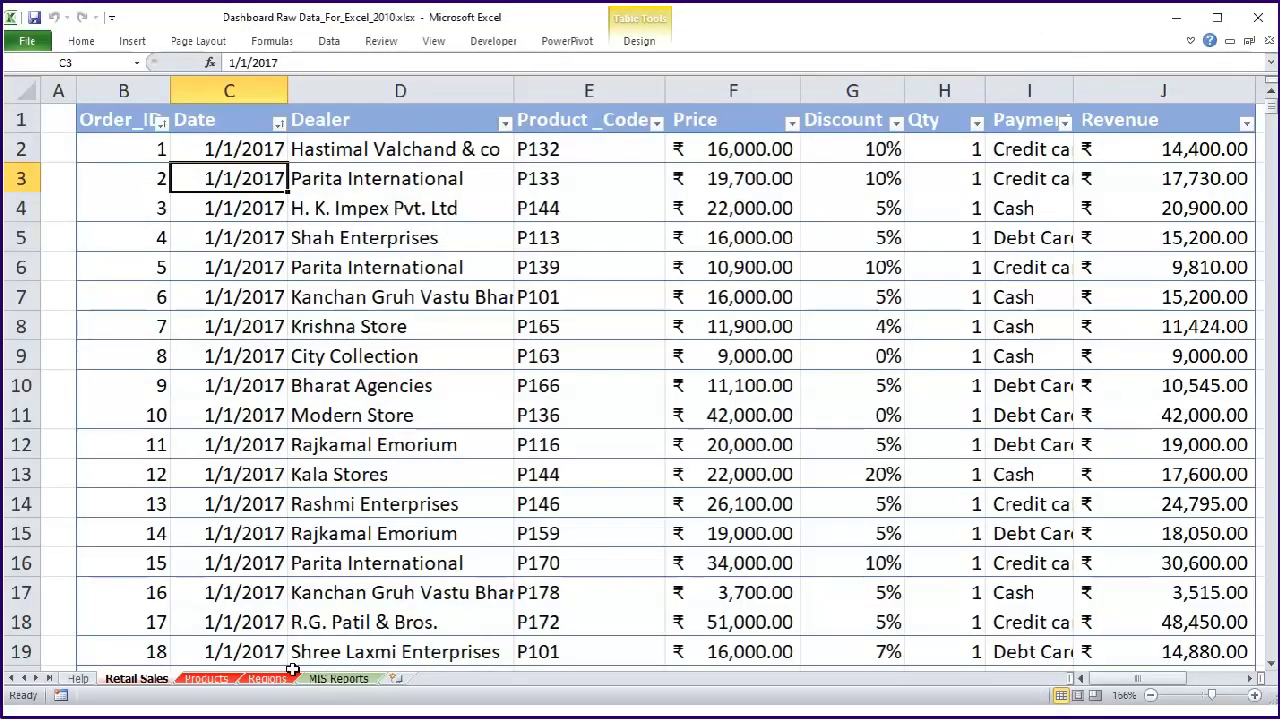
- Link the Products table into PowerPivot as Product_Details, then go to the Regions sheet
{"action": "left_click", "coordinate": [207, 679]}
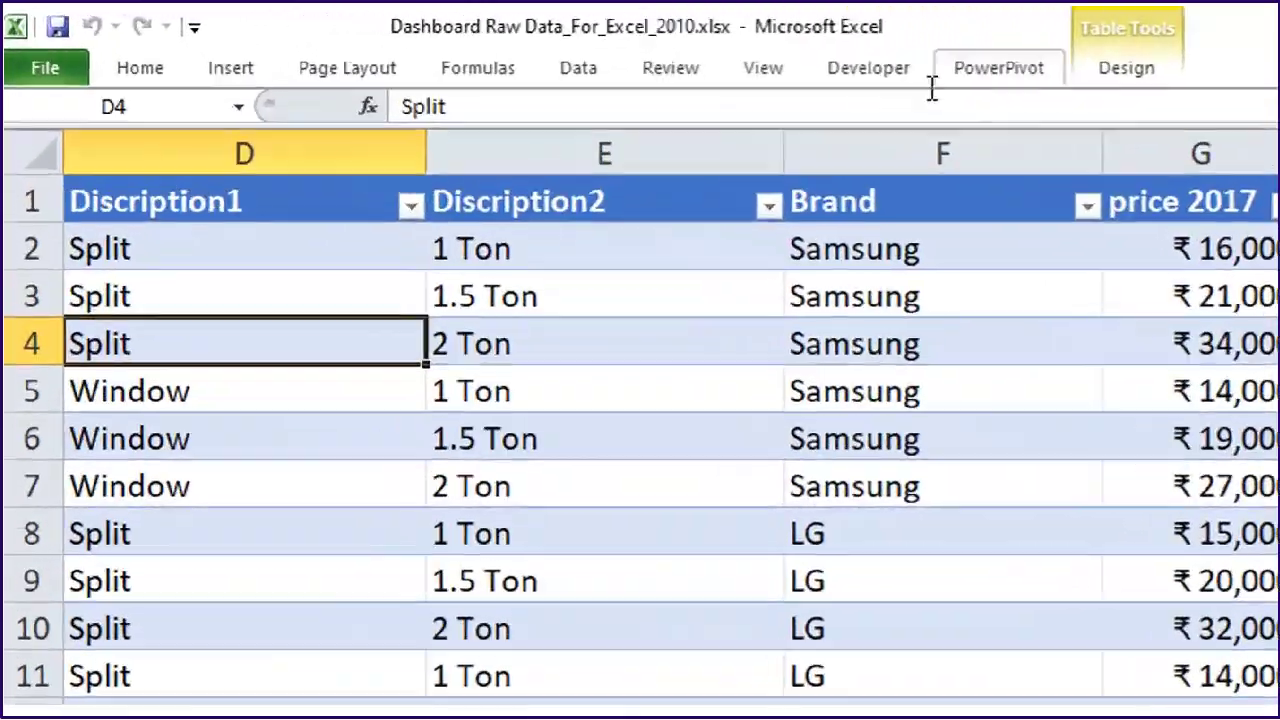
{"action": "left_click", "coordinate": [567, 41]}
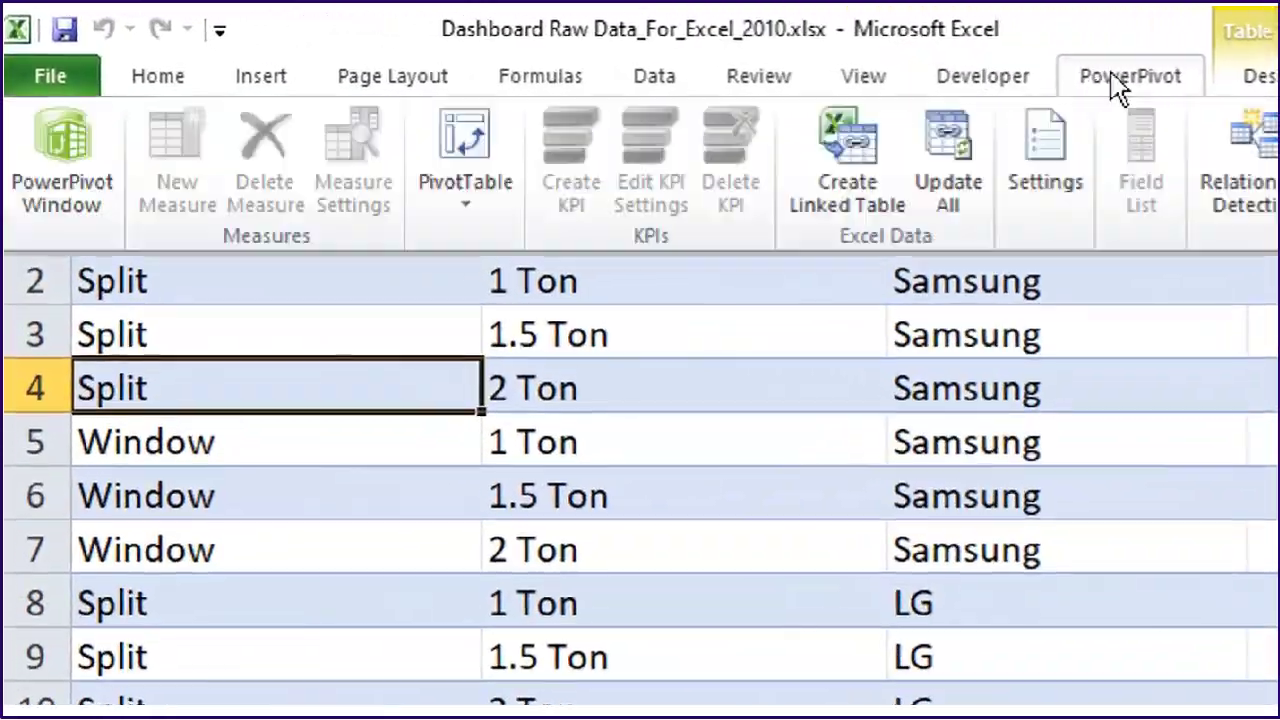
{"action": "left_click", "coordinate": [860, 130]}
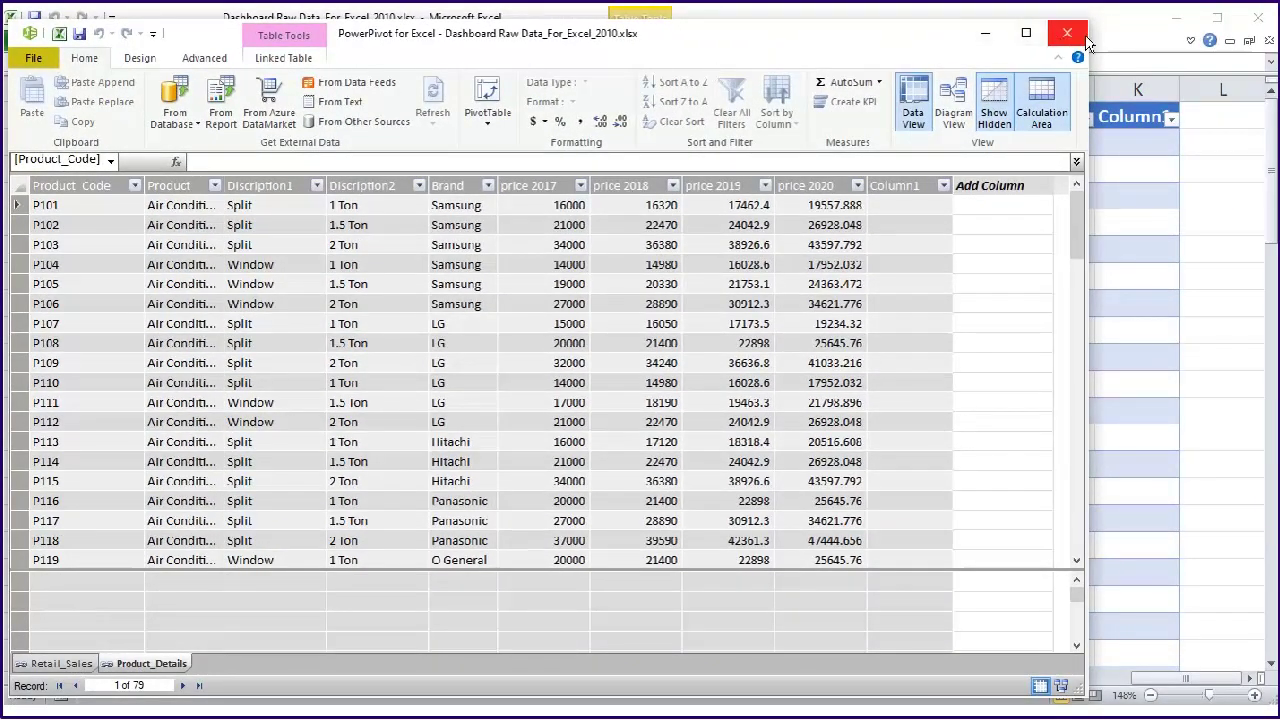
{"action": "left_click", "coordinate": [1078, 38]}
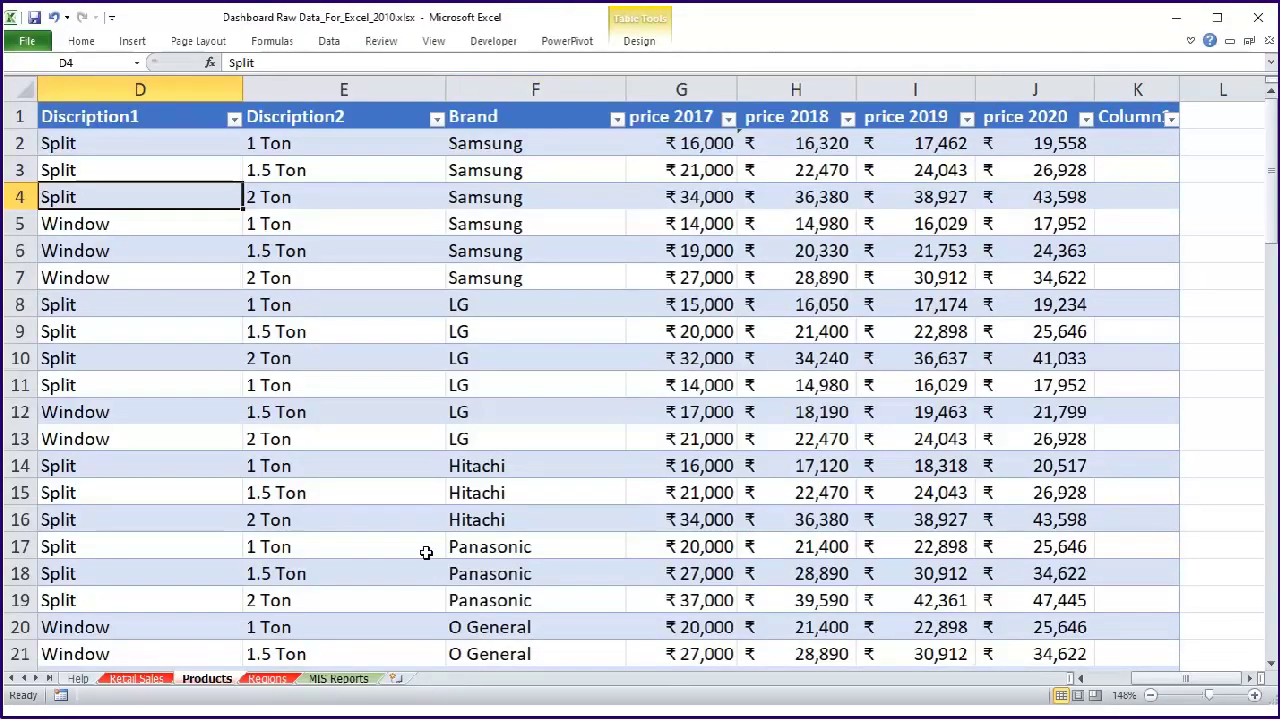
{"action": "left_click", "coordinate": [267, 679]}
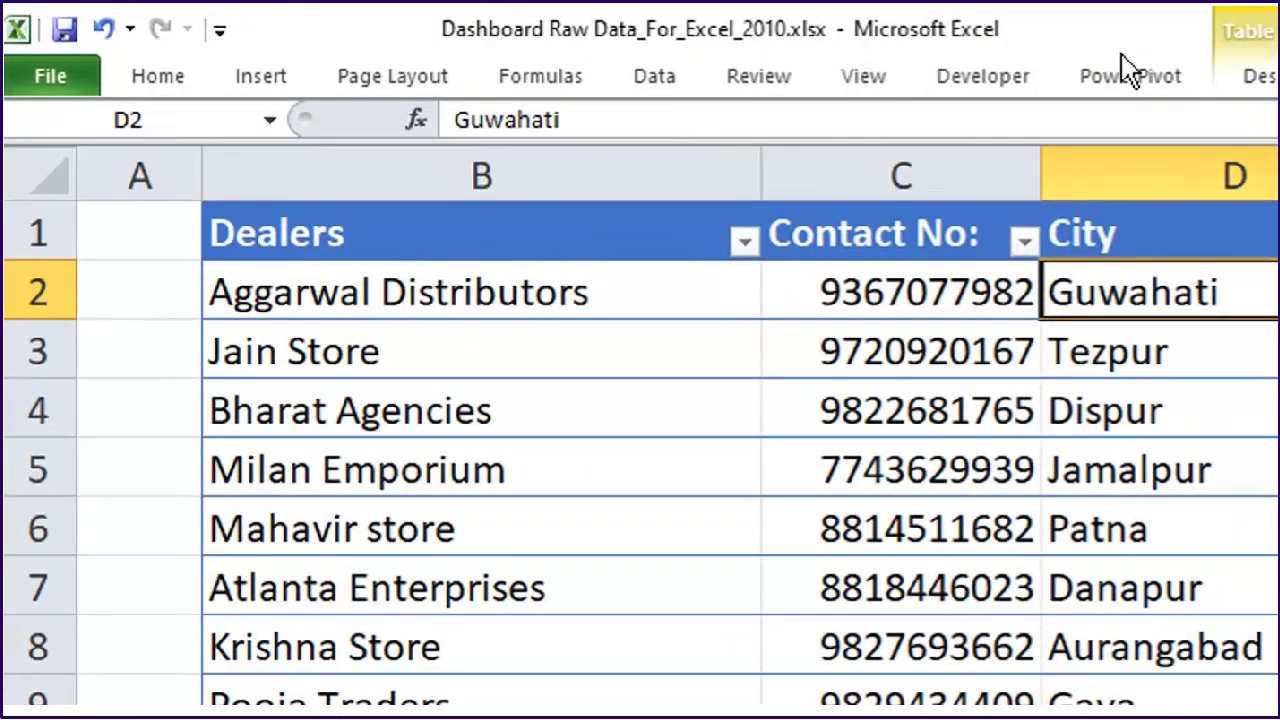
{"action": "left_click", "coordinate": [1003, 72]}
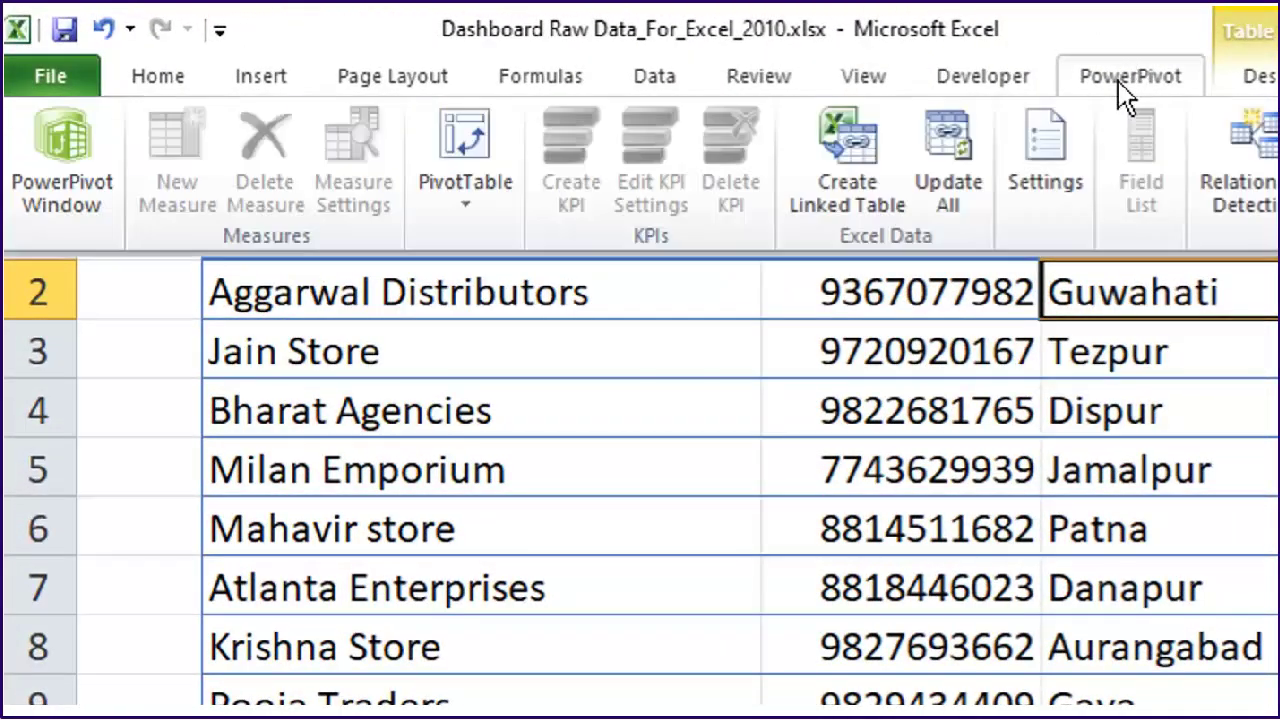
- Create a PowerPivot linked table from the Regions dealer table
{"action": "left_click", "coordinate": [846, 131]}
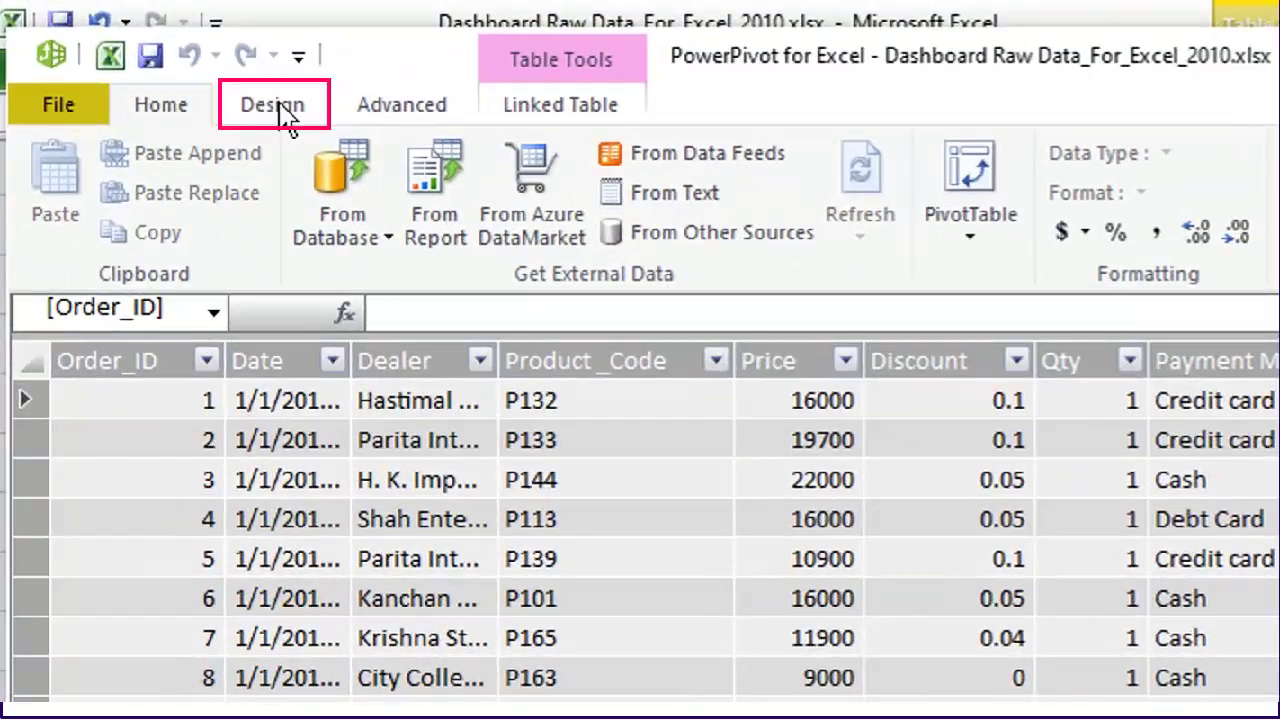
- Create a relationship from Retail_Sales column Dealer to lookup table Regions, column Dealers
{"action": "left_click", "coordinate": [286, 116]}
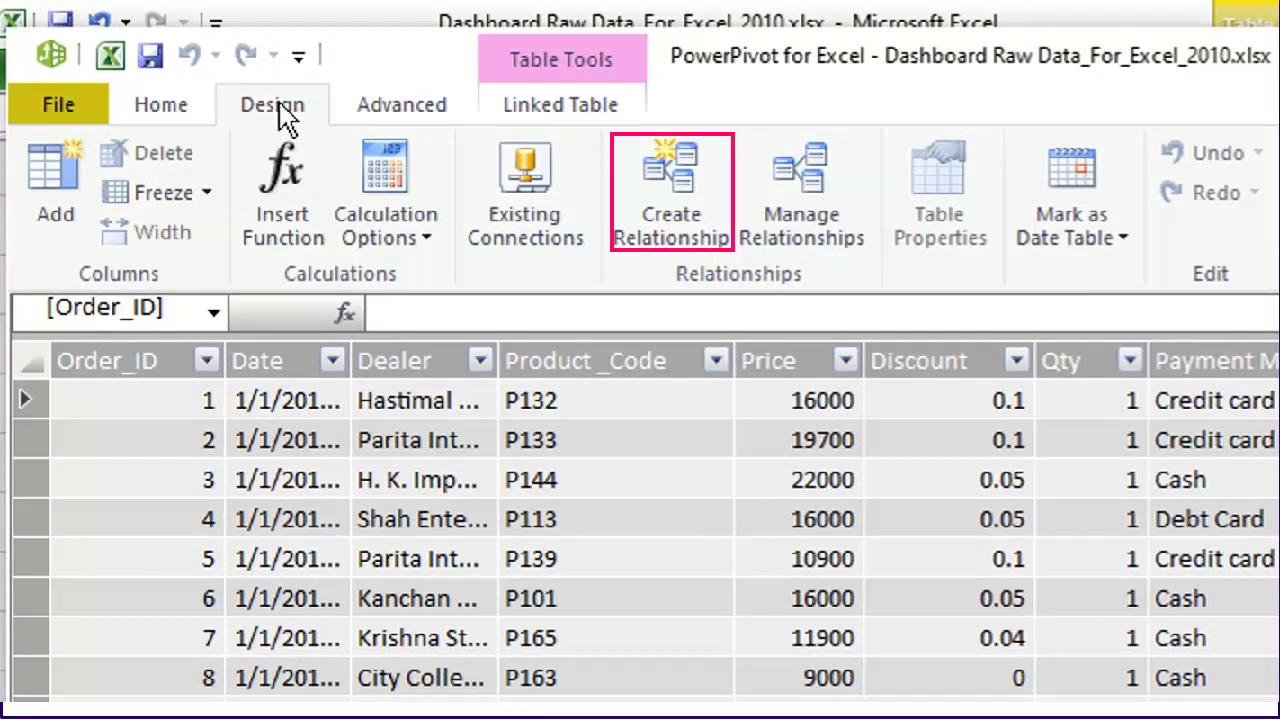
{"action": "left_click", "coordinate": [729, 197]}
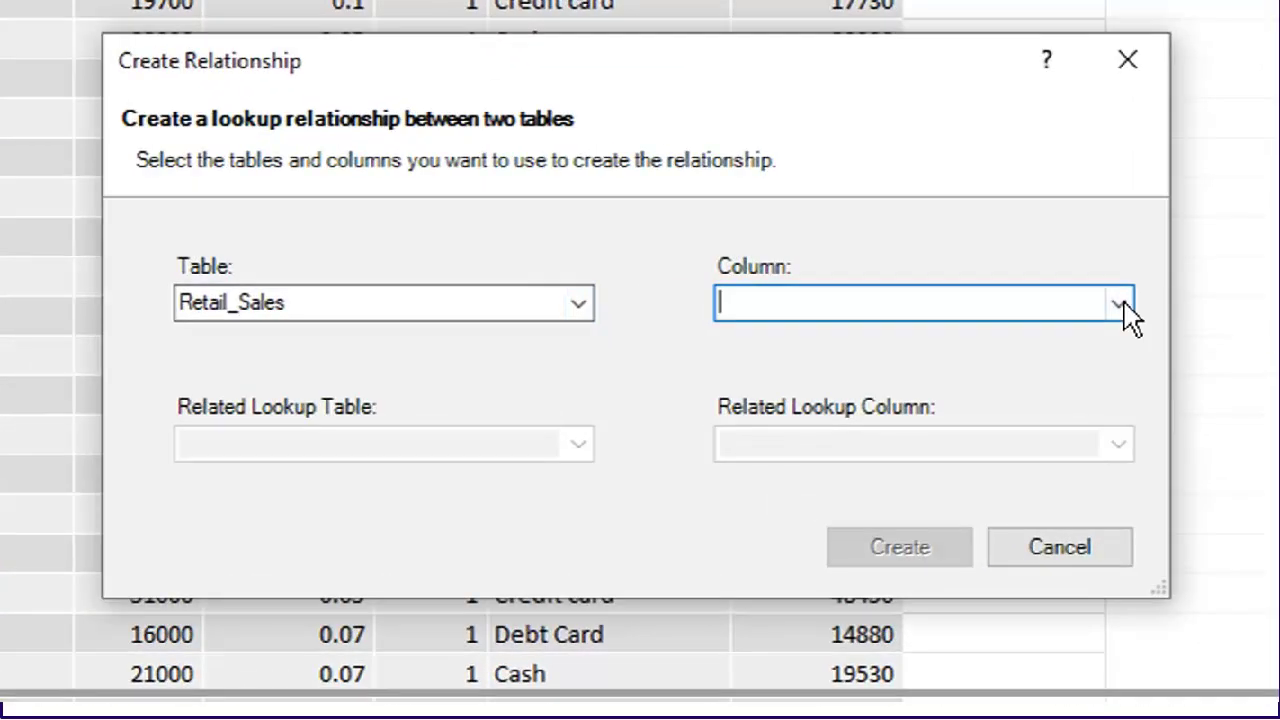
{"action": "left_click", "coordinate": [1092, 312]}
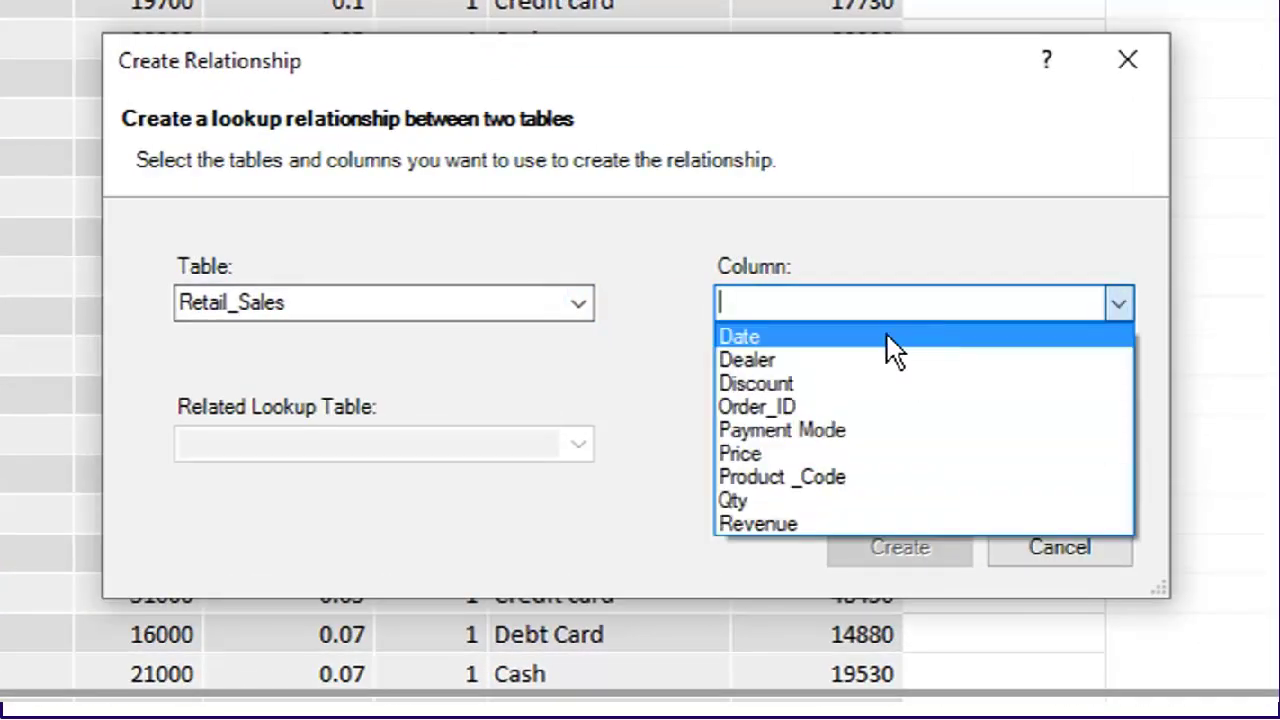
{"action": "left_click", "coordinate": [834, 362]}
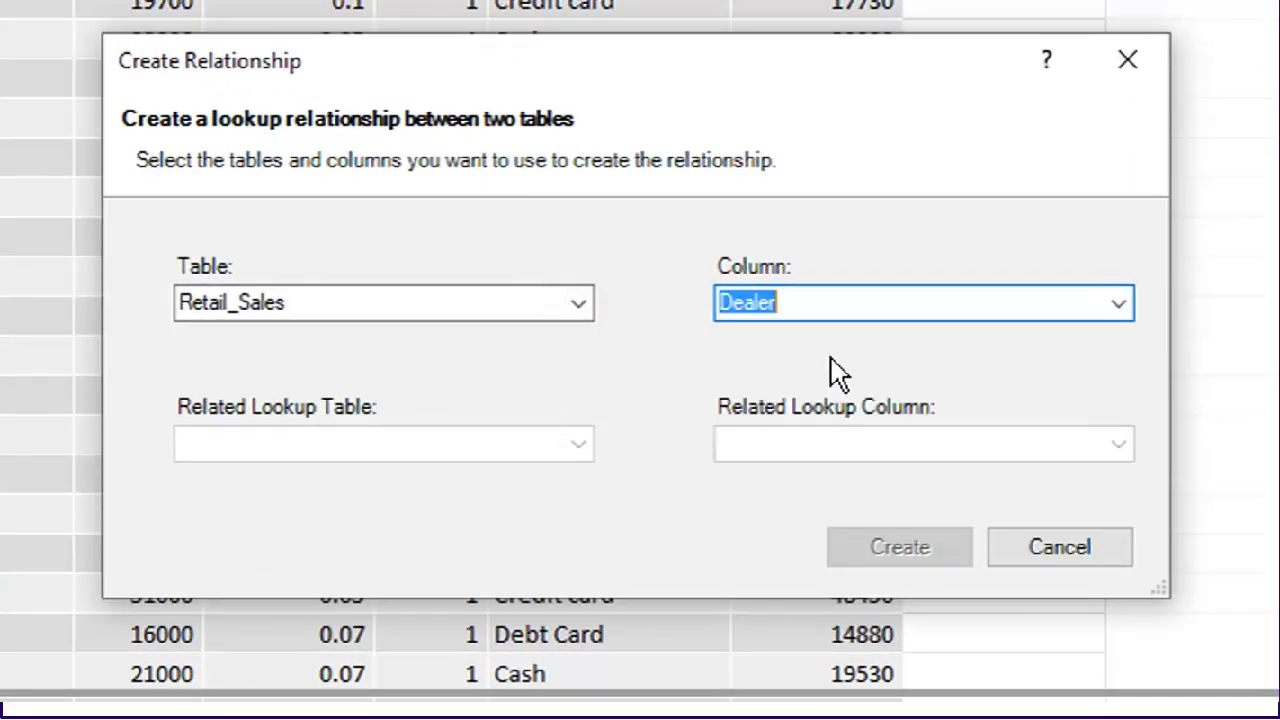
{"action": "left_click", "coordinate": [574, 446]}
{"action": "left_click", "coordinate": [285, 502]}
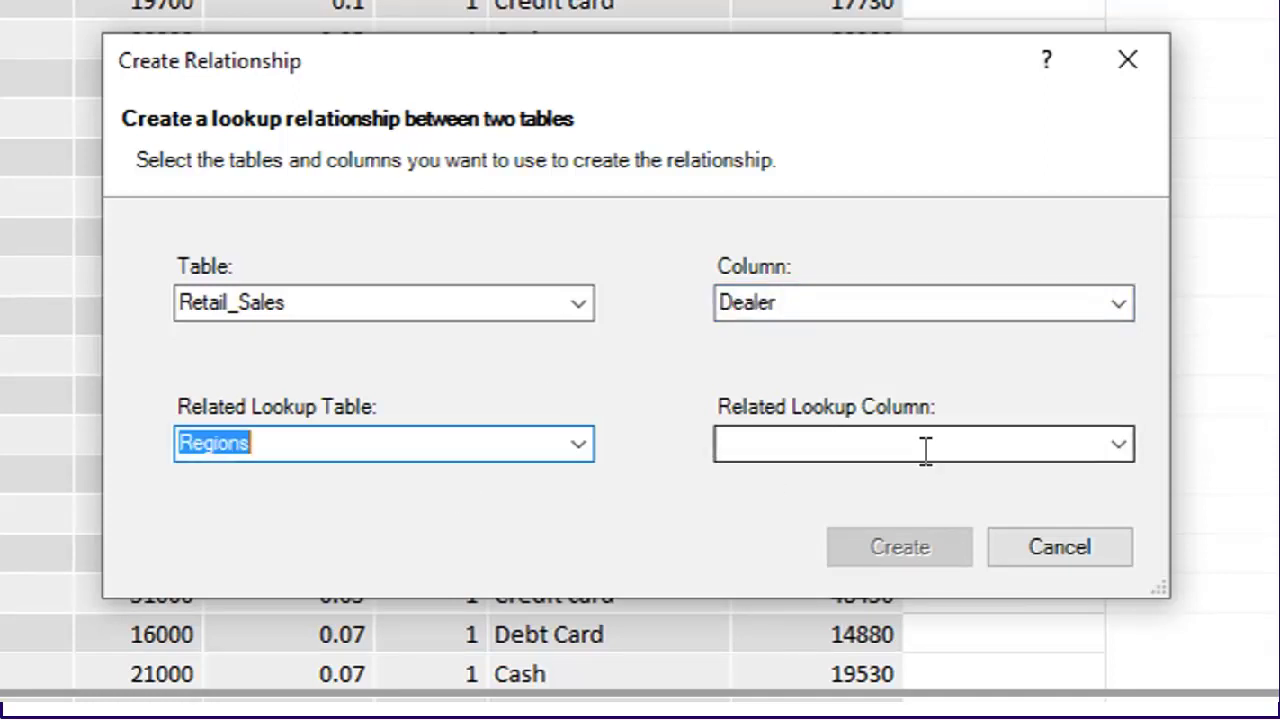
{"action": "left_click", "coordinate": [1122, 456]}
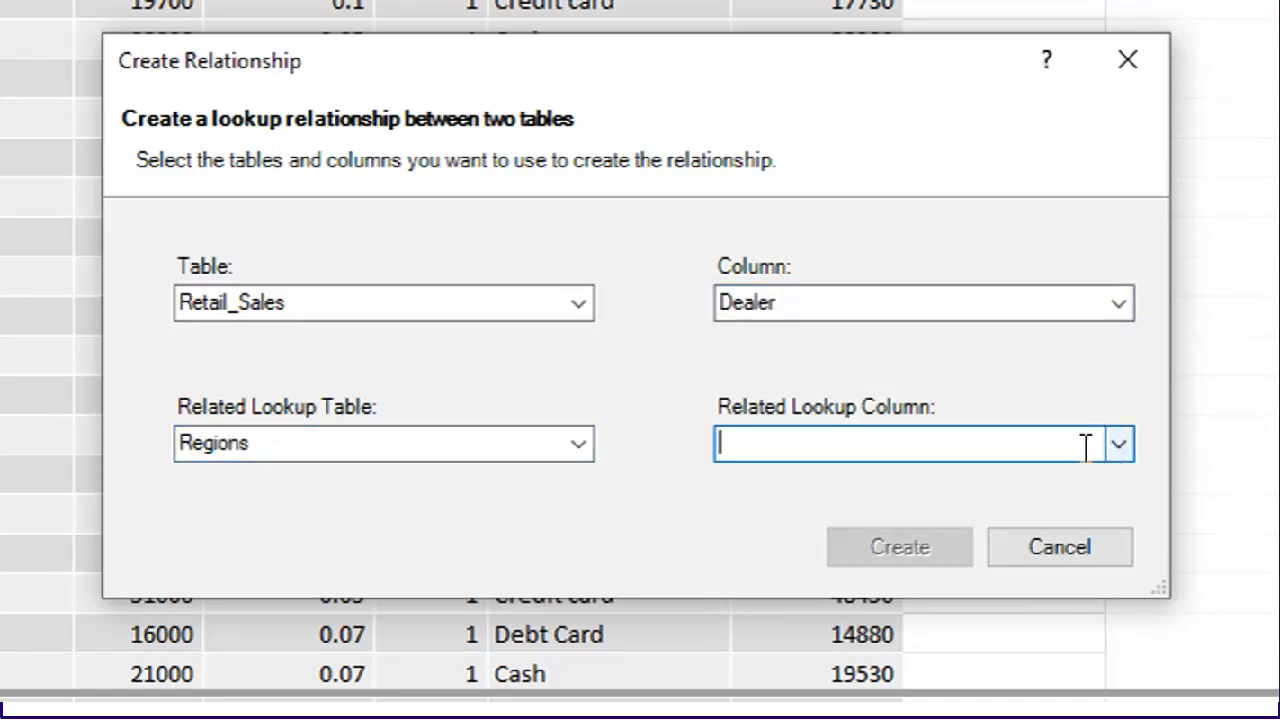
{"action": "left_click", "coordinate": [1120, 450]}
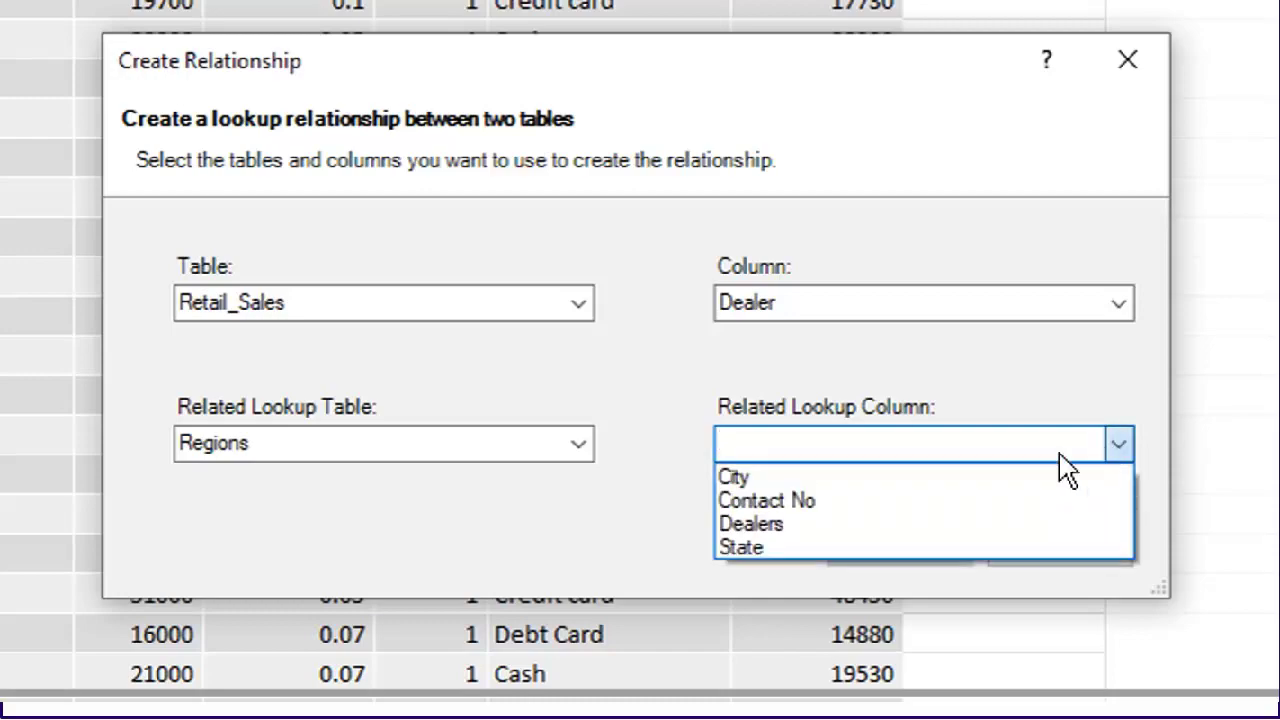
{"action": "left_click", "coordinate": [752, 526]}
{"action": "left_click", "coordinate": [878, 556]}
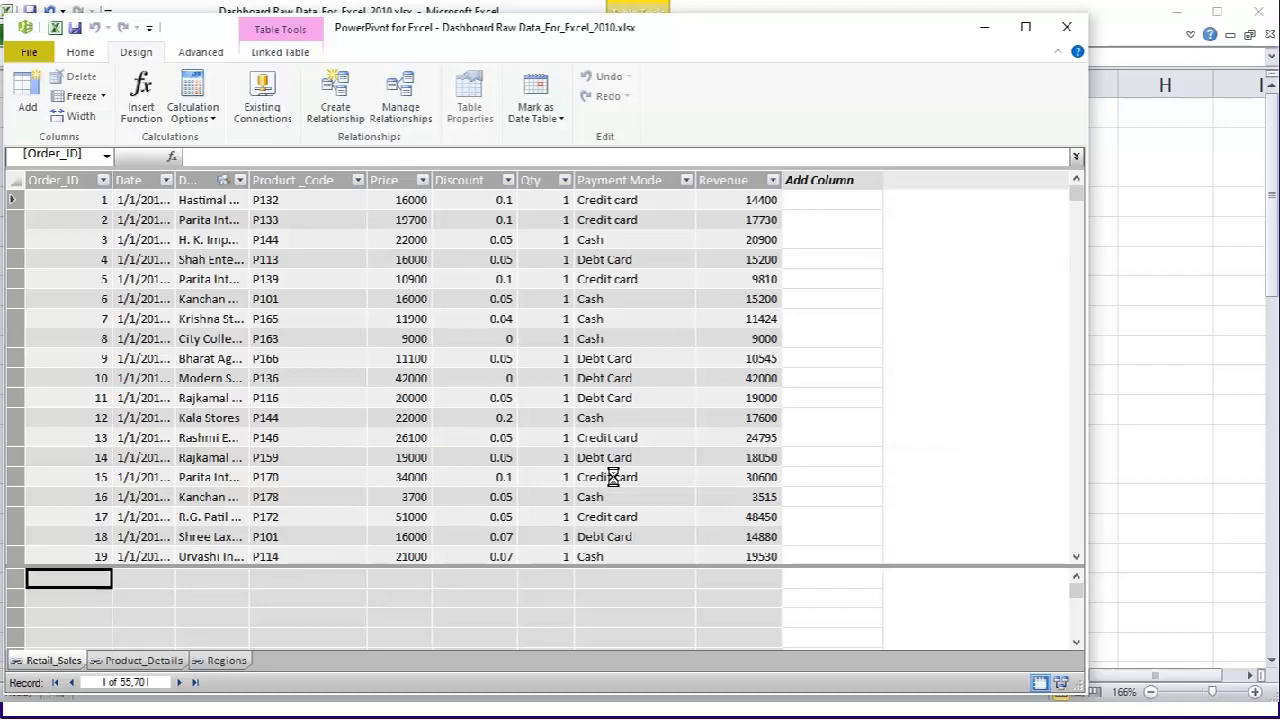
- Set up a relationship from Product_Details Product_Code to Retail_Sales lookup column Product _Code
{"action": "left_click", "coordinate": [345, 100]}
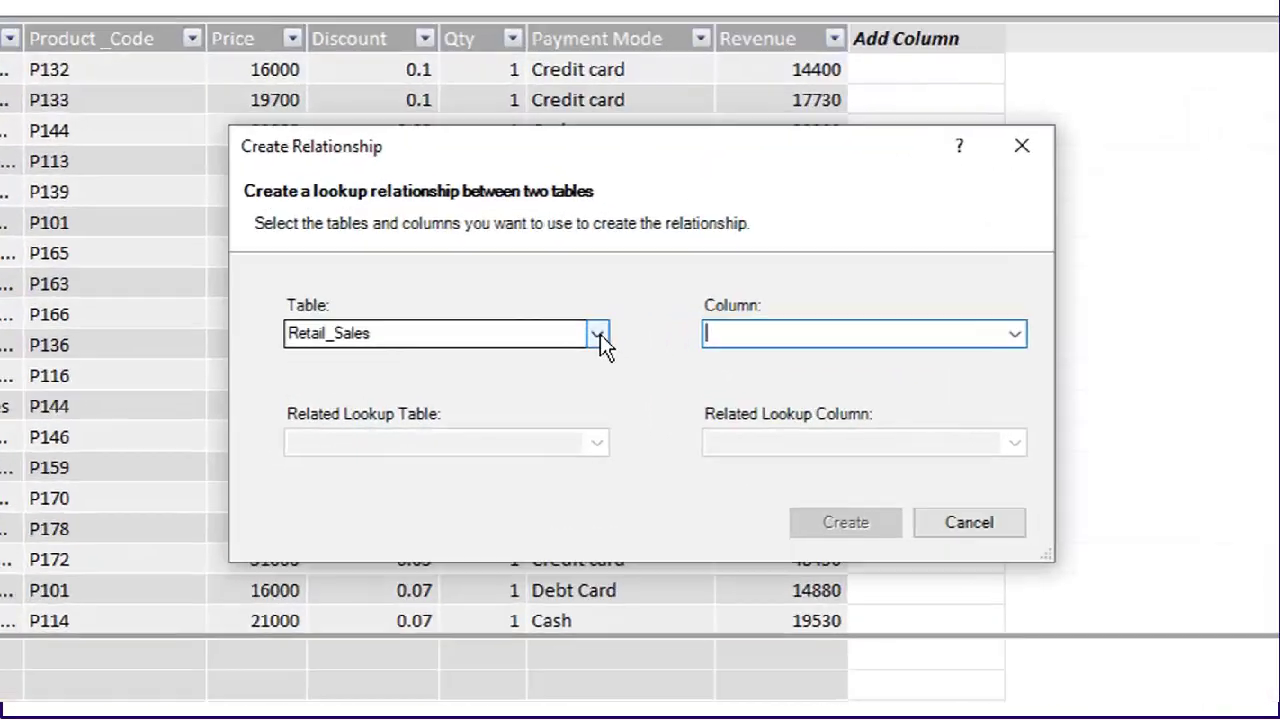
{"action": "left_click", "coordinate": [590, 368]}
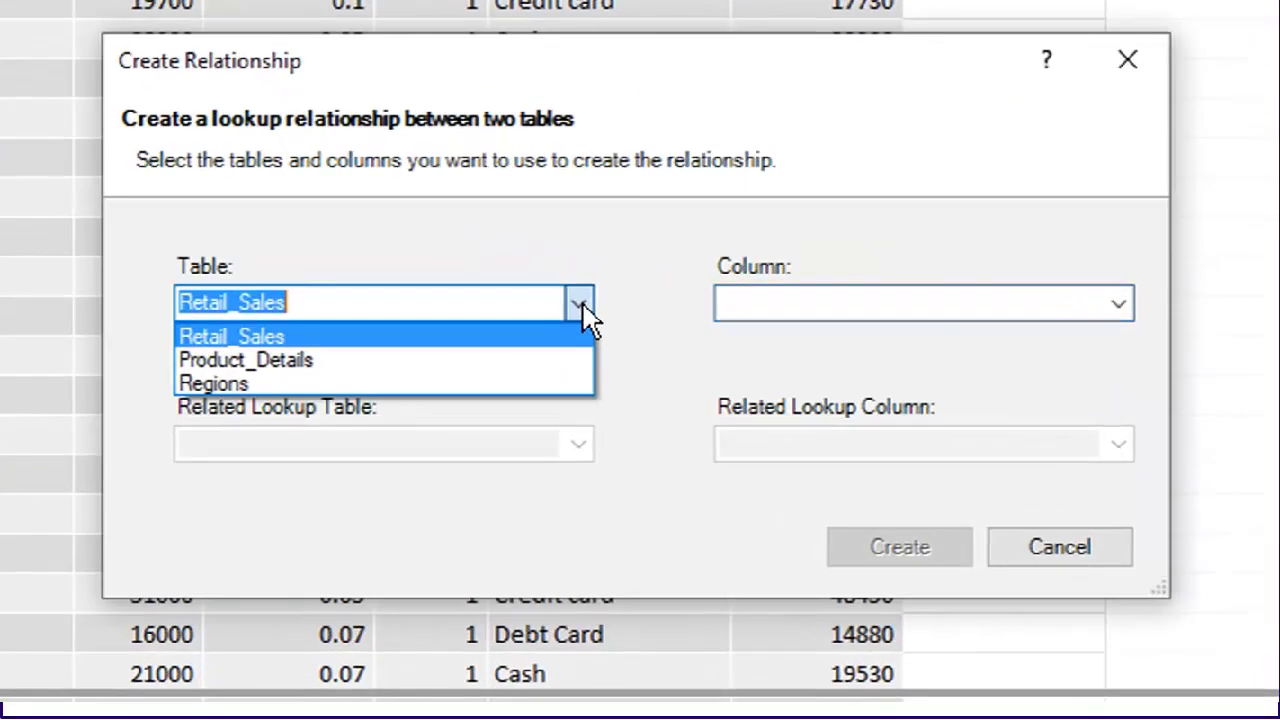
{"action": "left_click", "coordinate": [321, 364]}
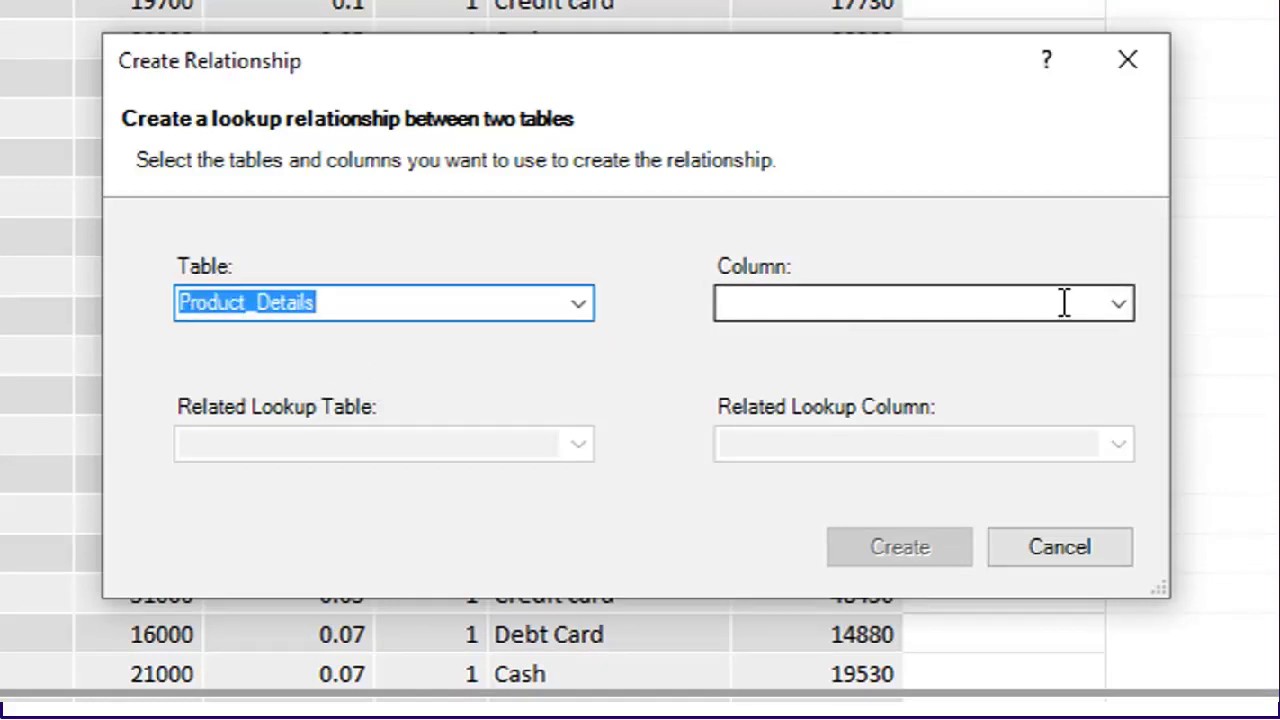
{"action": "left_click", "coordinate": [1114, 304]}
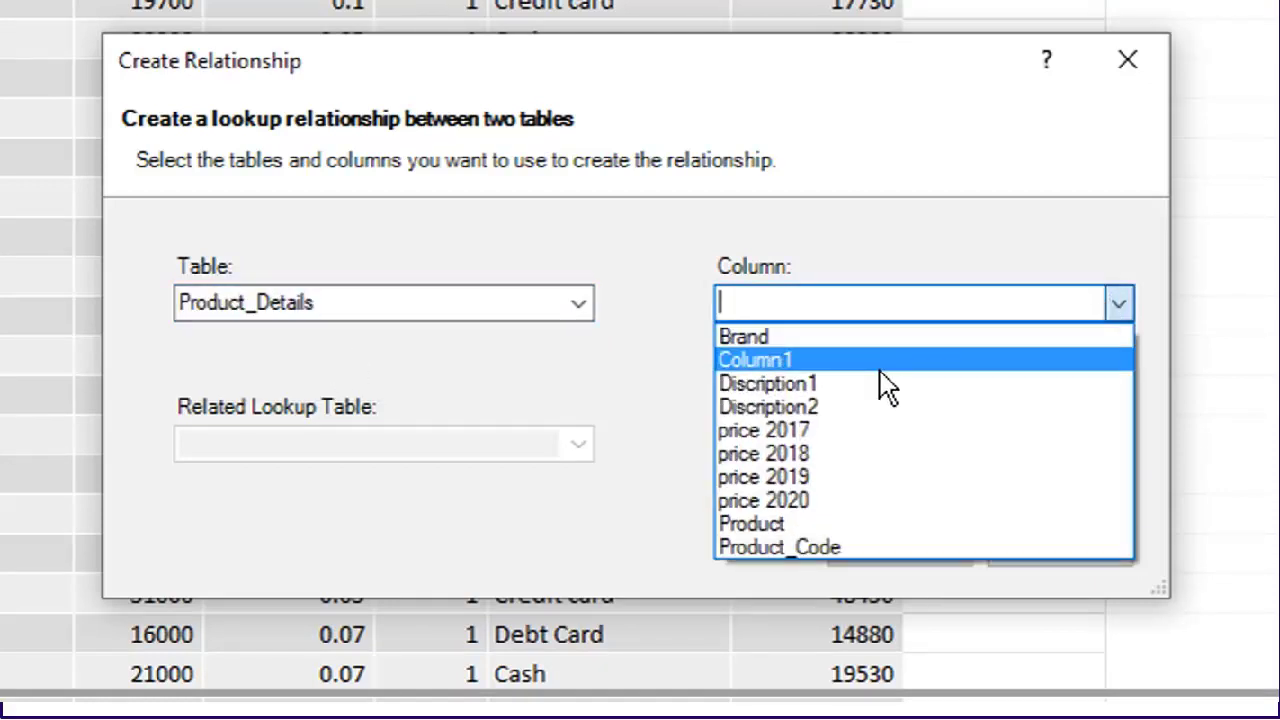
{"action": "left_click", "coordinate": [835, 546]}
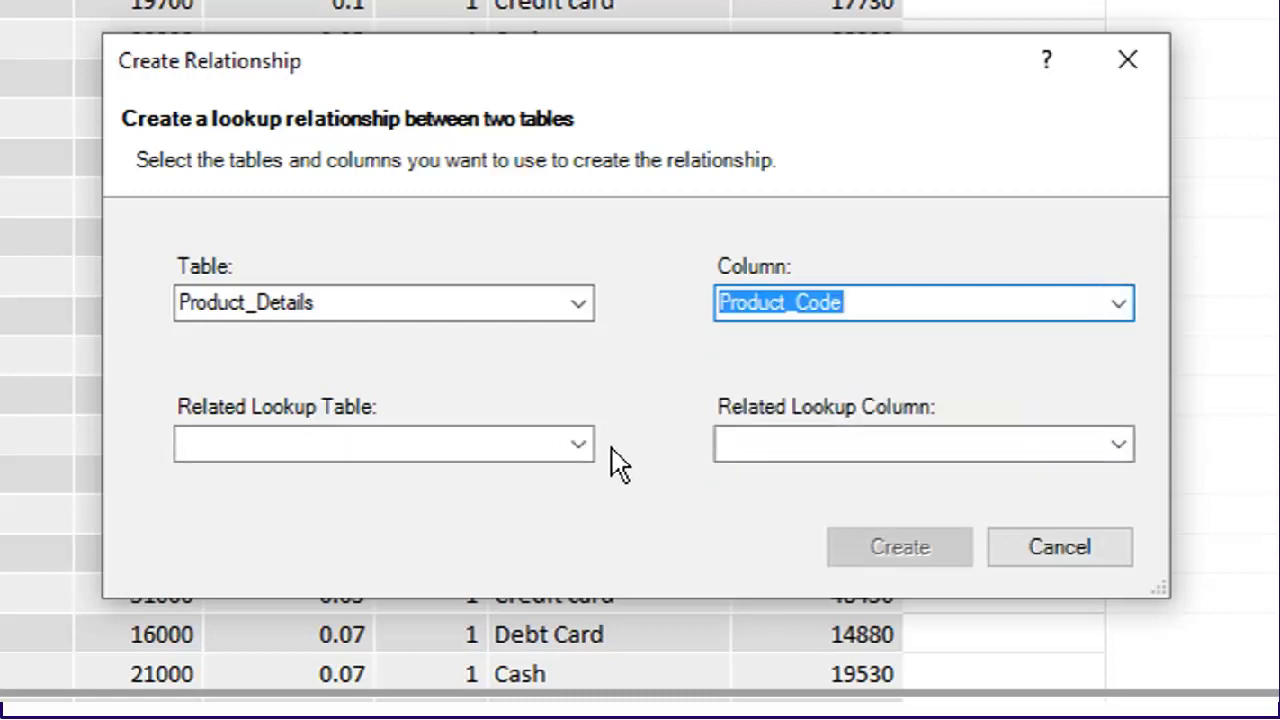
{"action": "left_click", "coordinate": [585, 448]}
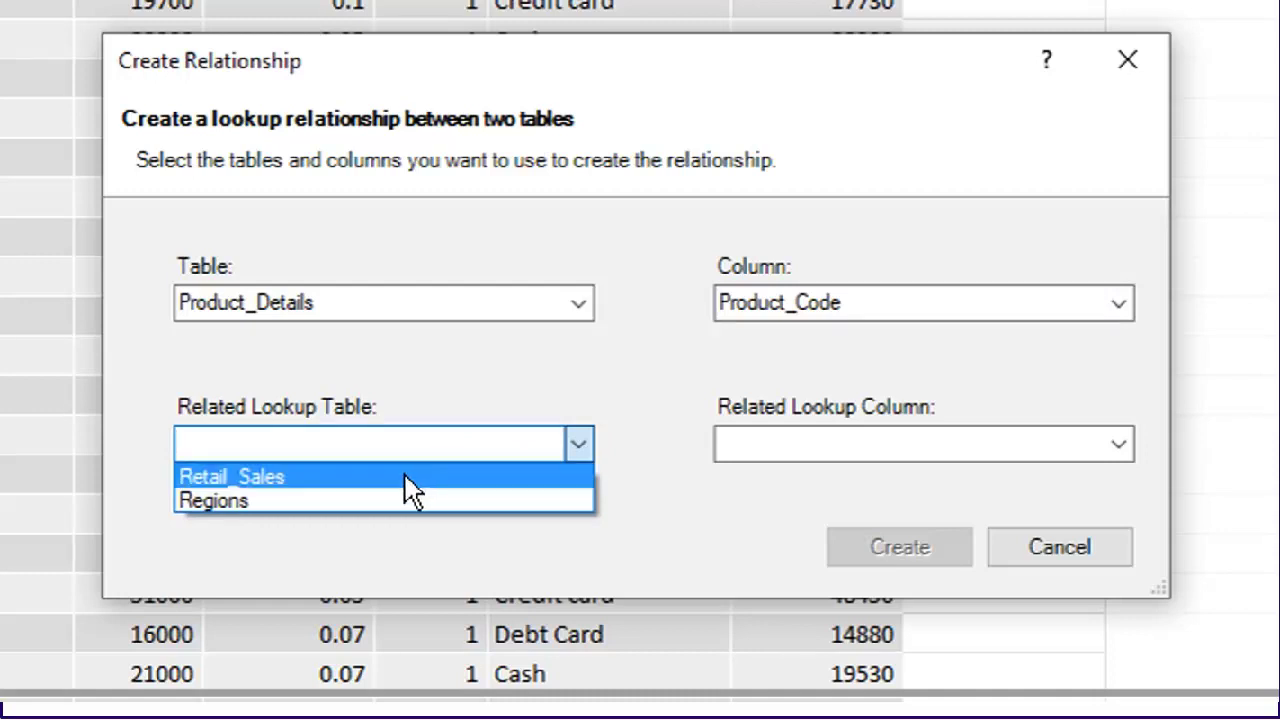
{"action": "left_click", "coordinate": [414, 476]}
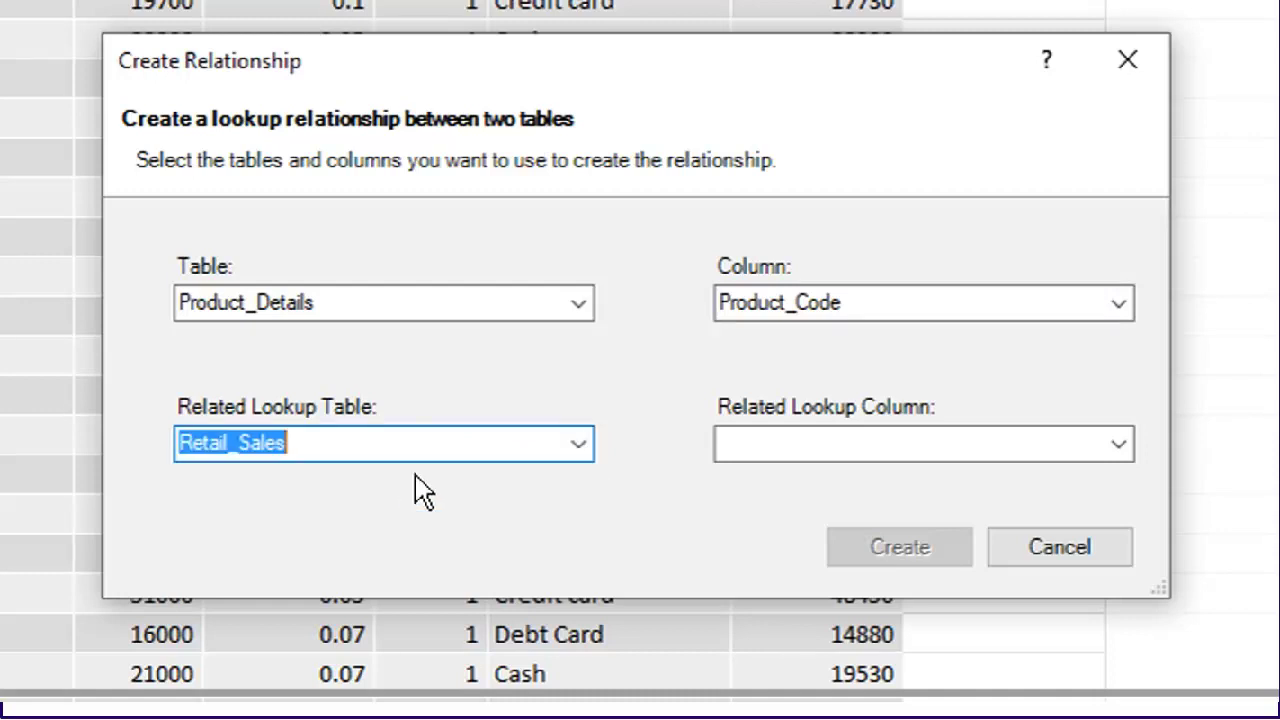
{"action": "left_click", "coordinate": [1128, 455]}
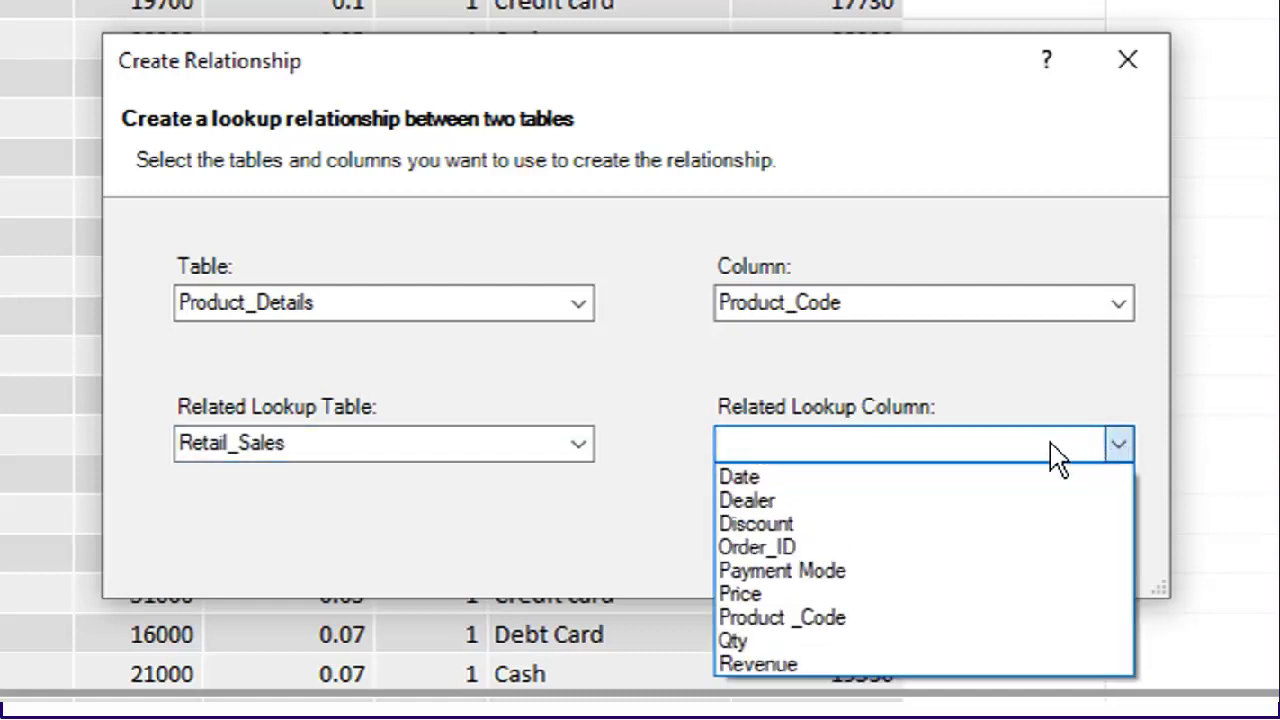
{"action": "left_click", "coordinate": [826, 618]}
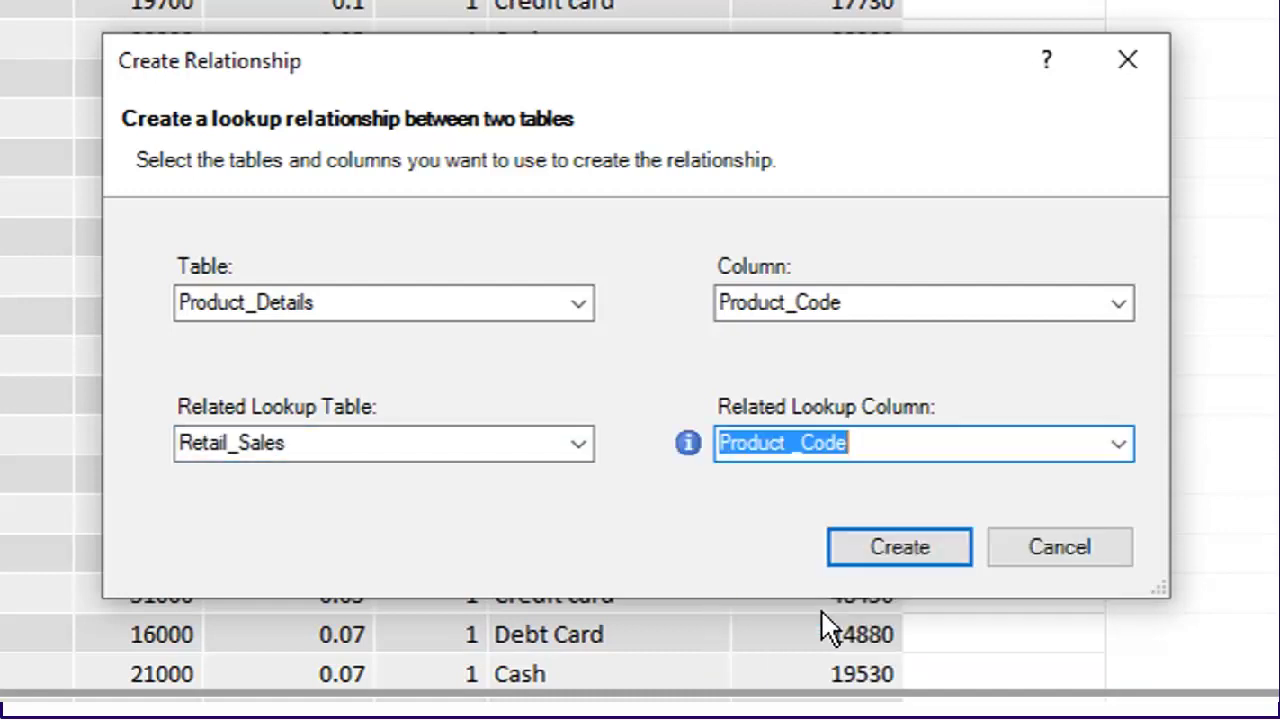
- Create the Product_Details-to-Retail_Sales product code relationship
{"action": "left_click", "coordinate": [885, 553]}
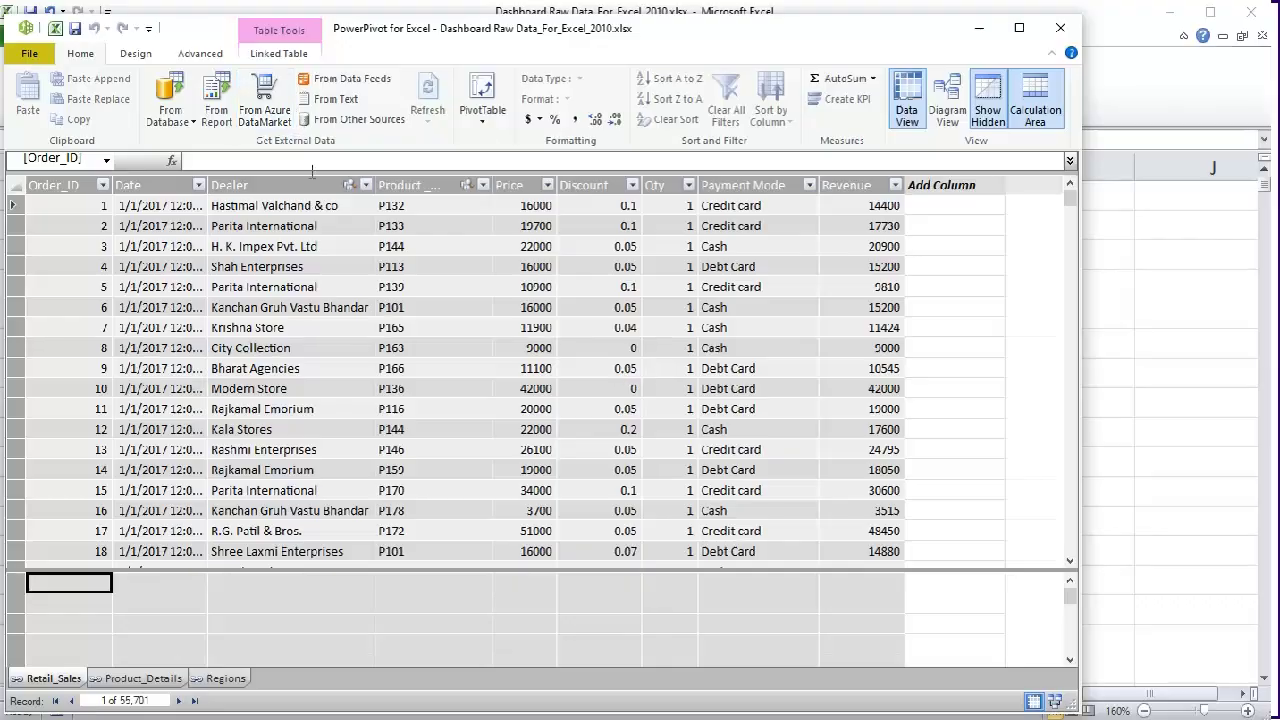
- Insert a PowerPivot PivotTable on the existing MIS Reports sheet at cell B2
{"action": "left_click", "coordinate": [298, 305]}
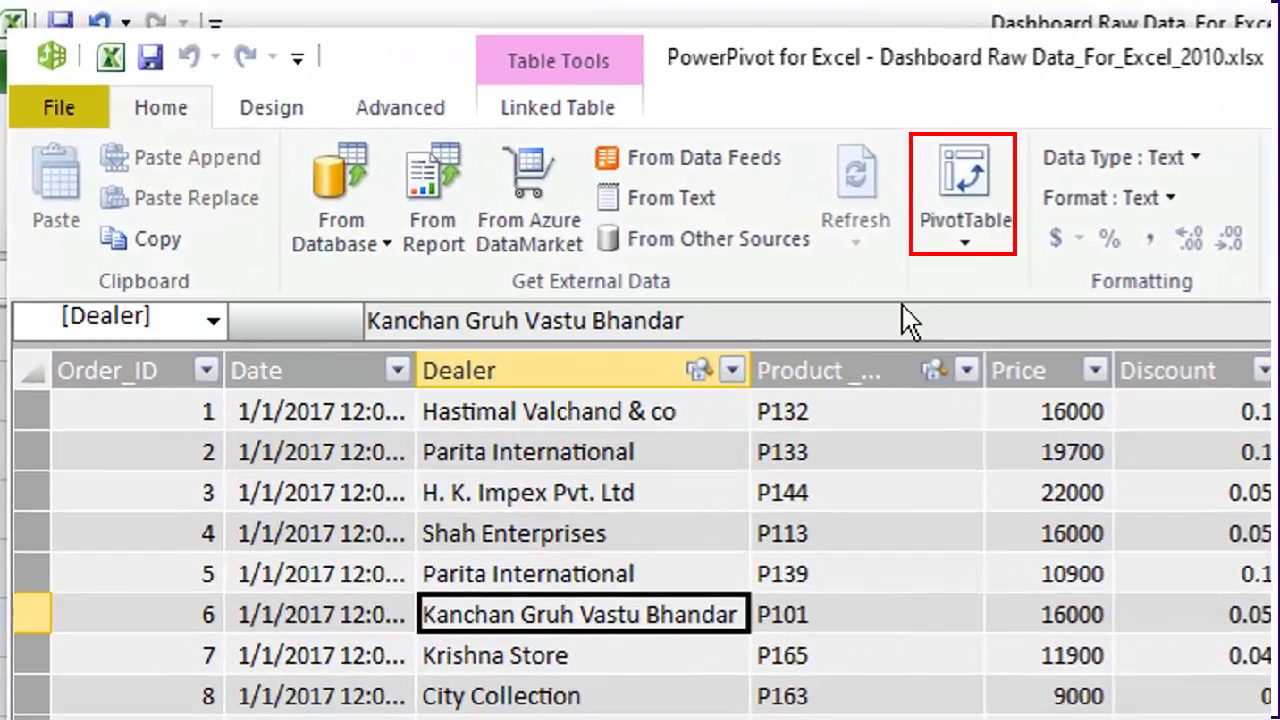
{"action": "left_click", "coordinate": [968, 190]}
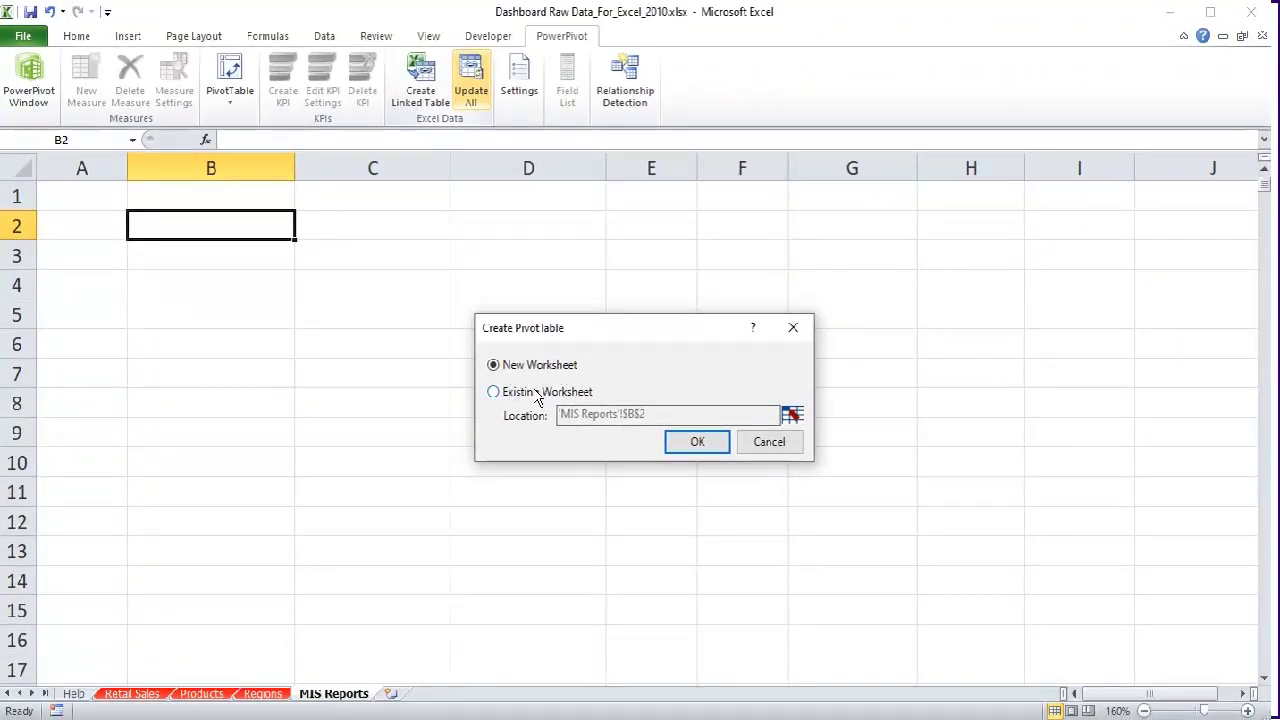
{"action": "left_click", "coordinate": [495, 396]}
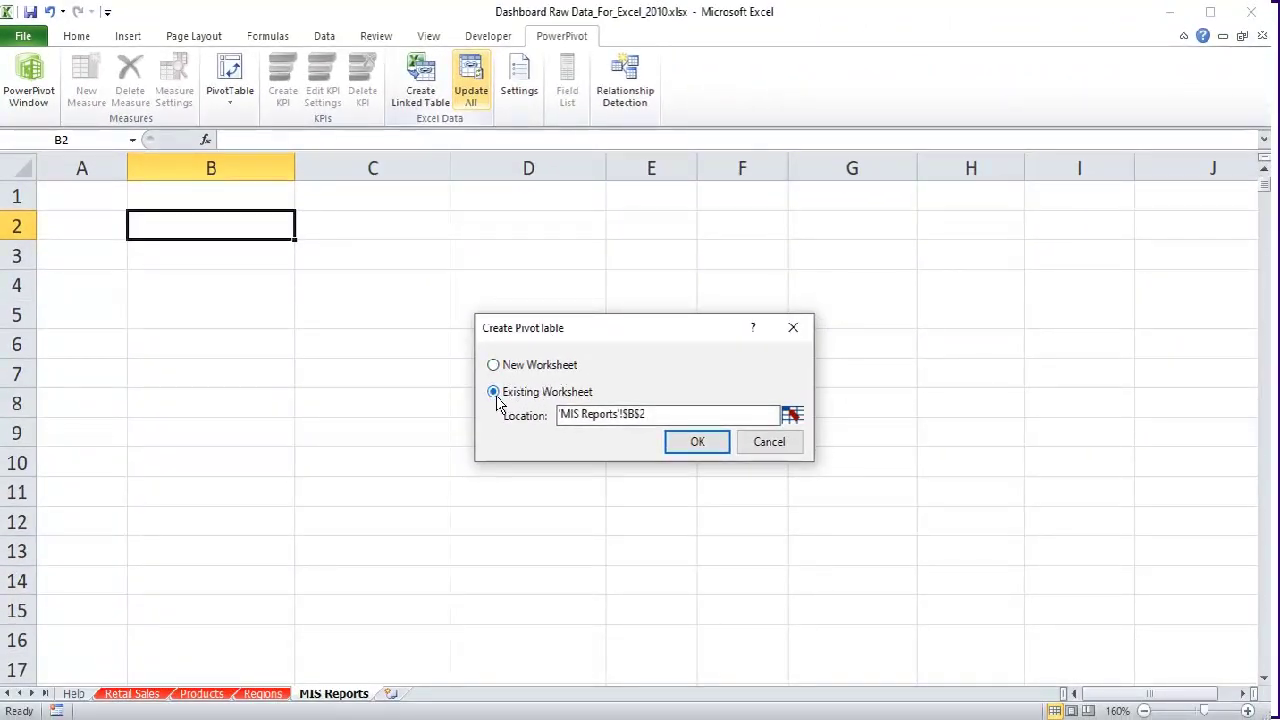
{"action": "left_click", "coordinate": [694, 446]}
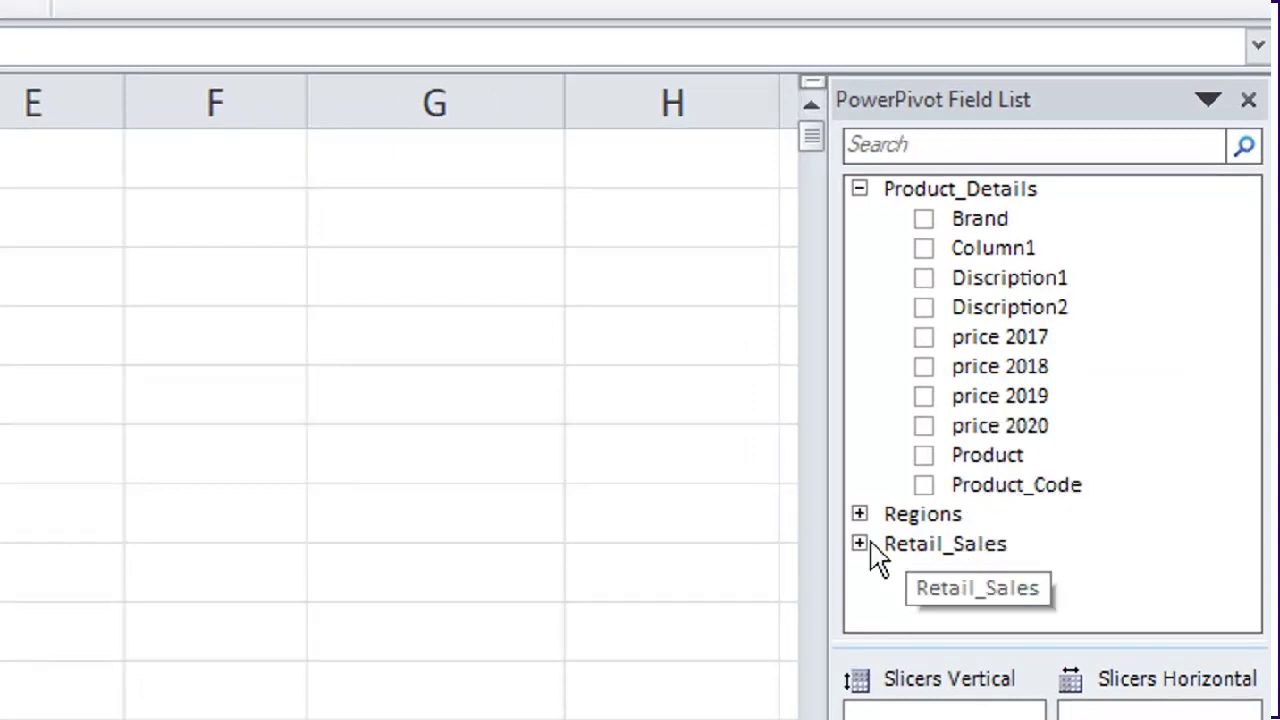
- Add Regions State as row labels and Retail_Sales Revenue as Sum of Revenue values
{"action": "left_click", "coordinate": [859, 514]}
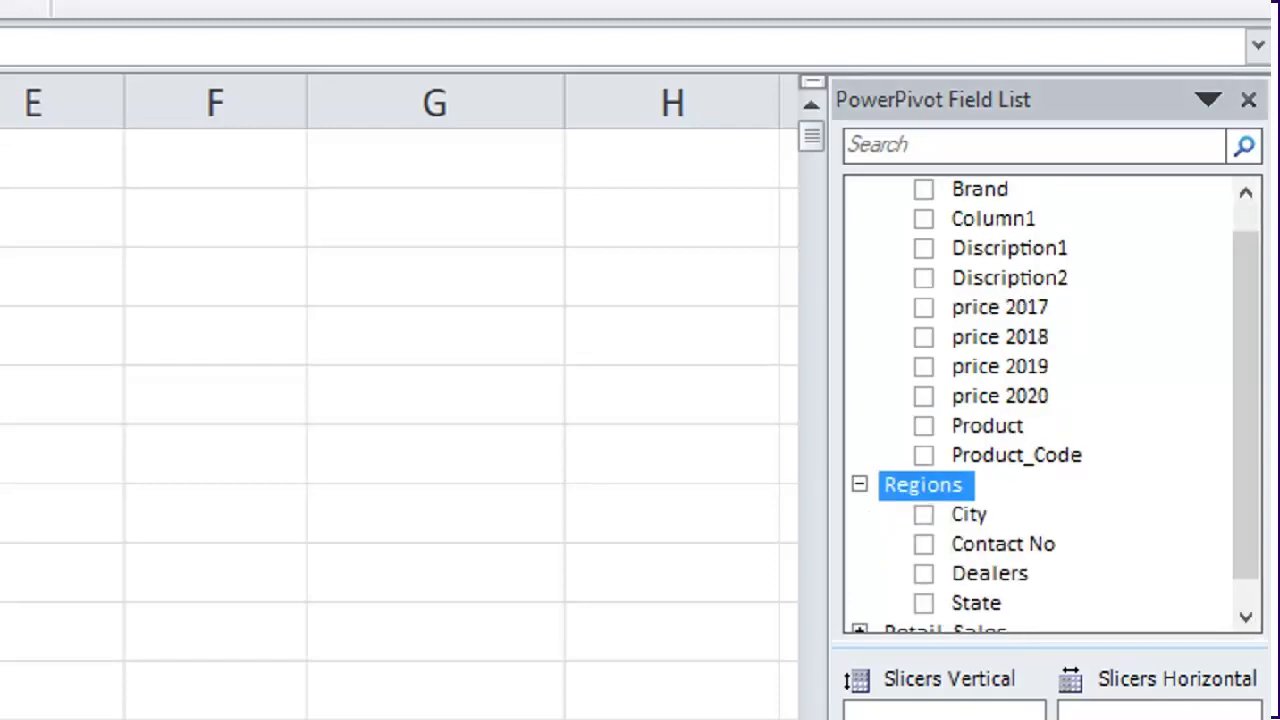
{"action": "left_click", "coordinate": [923, 603]}
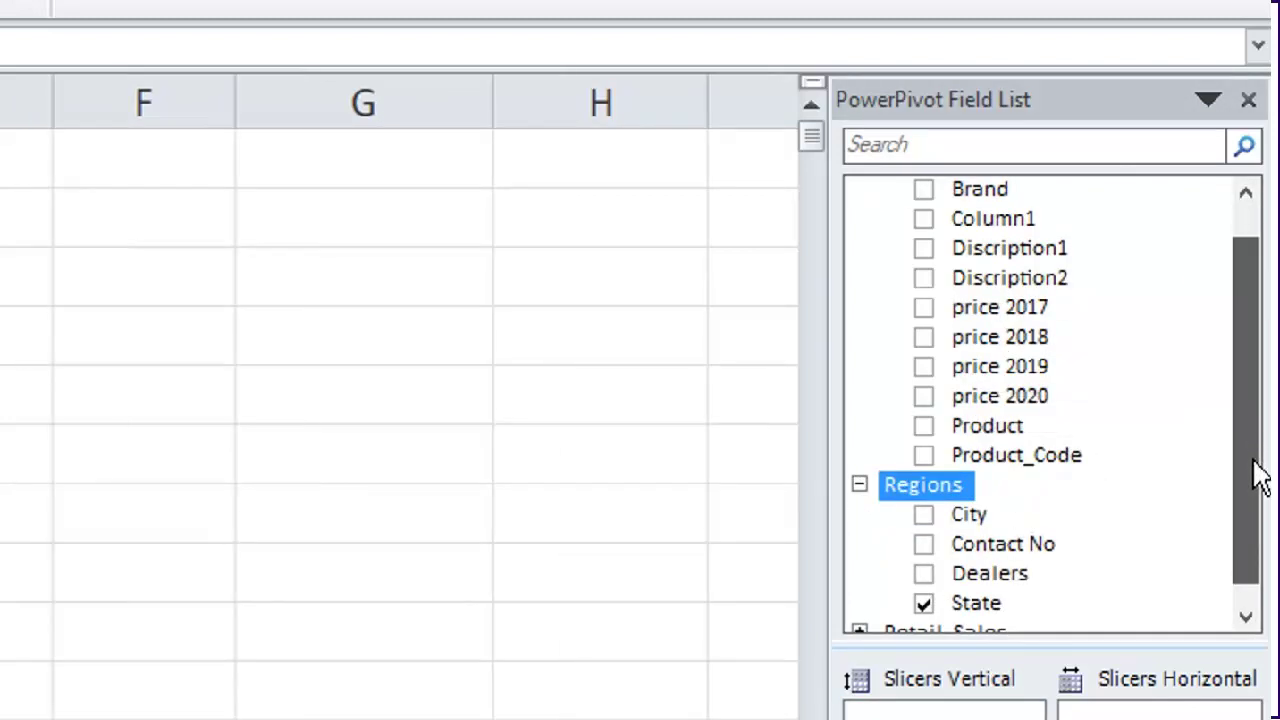
{"action": "left_click_drag", "start_coordinate": [1260, 478], "coordinate": [1260, 523]}
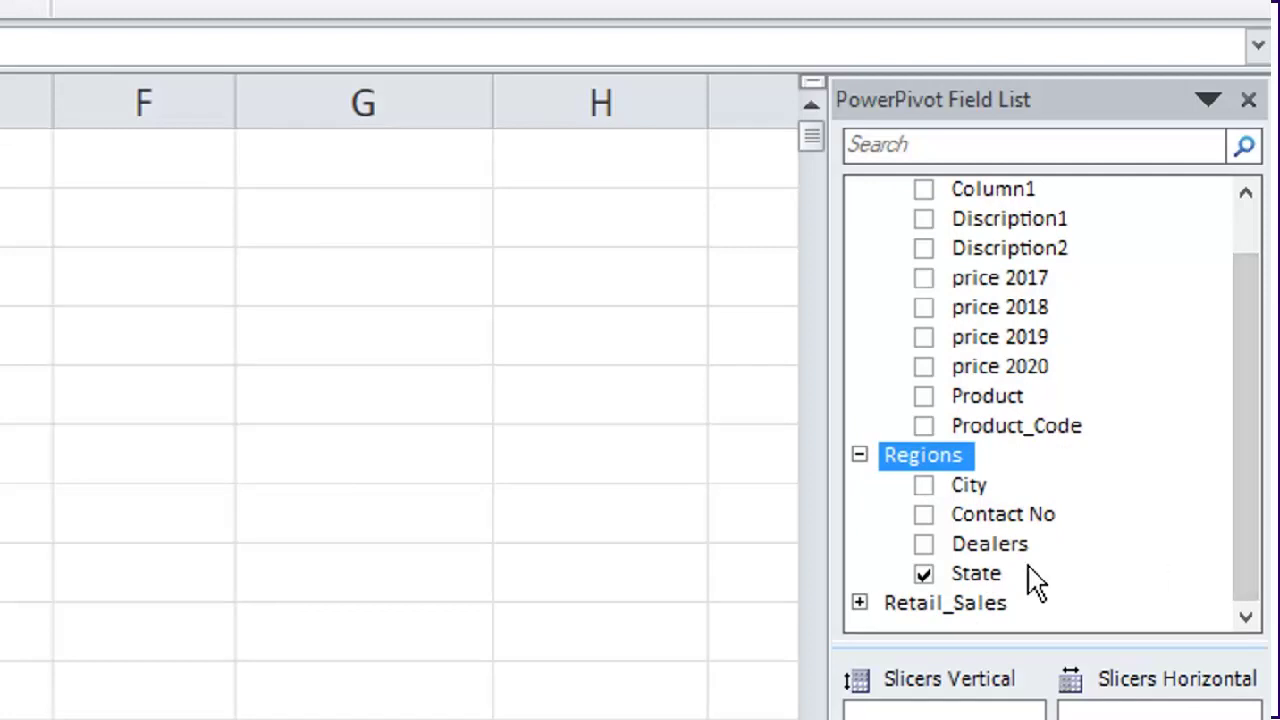
{"action": "left_click", "coordinate": [858, 604]}
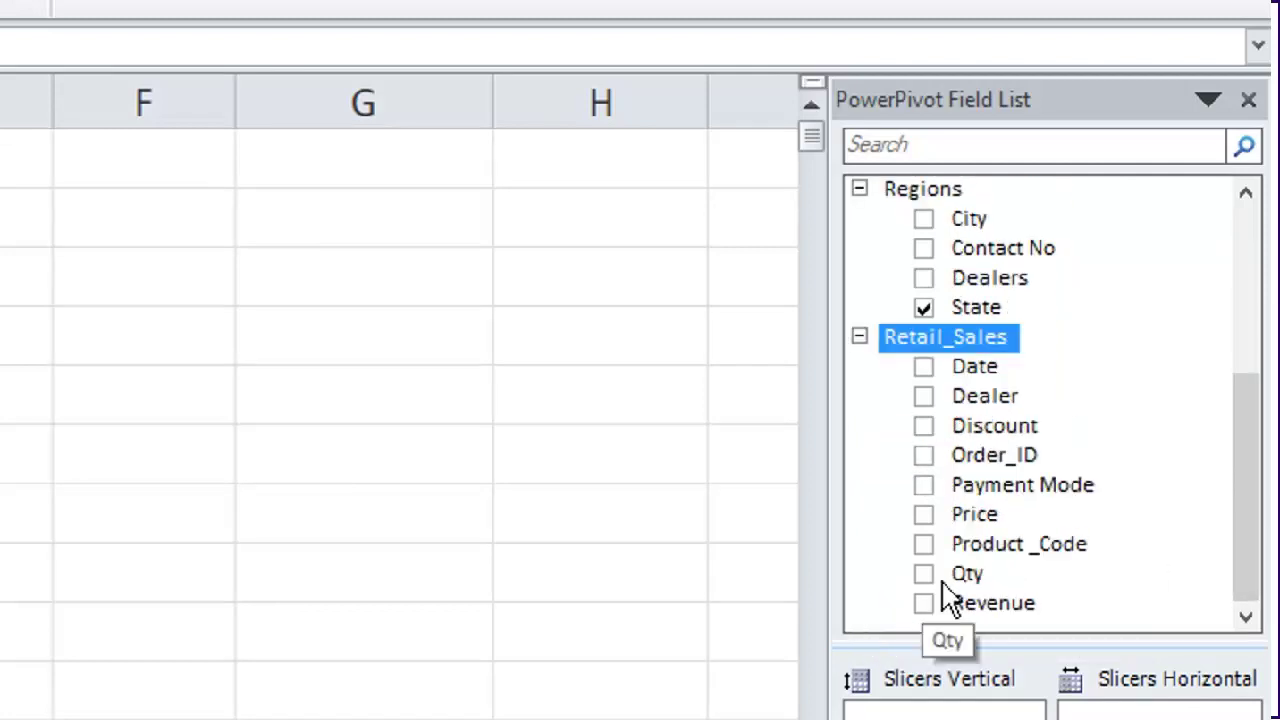
{"action": "left_click_drag", "start_coordinate": [983, 609], "coordinate": [1120, 666]}
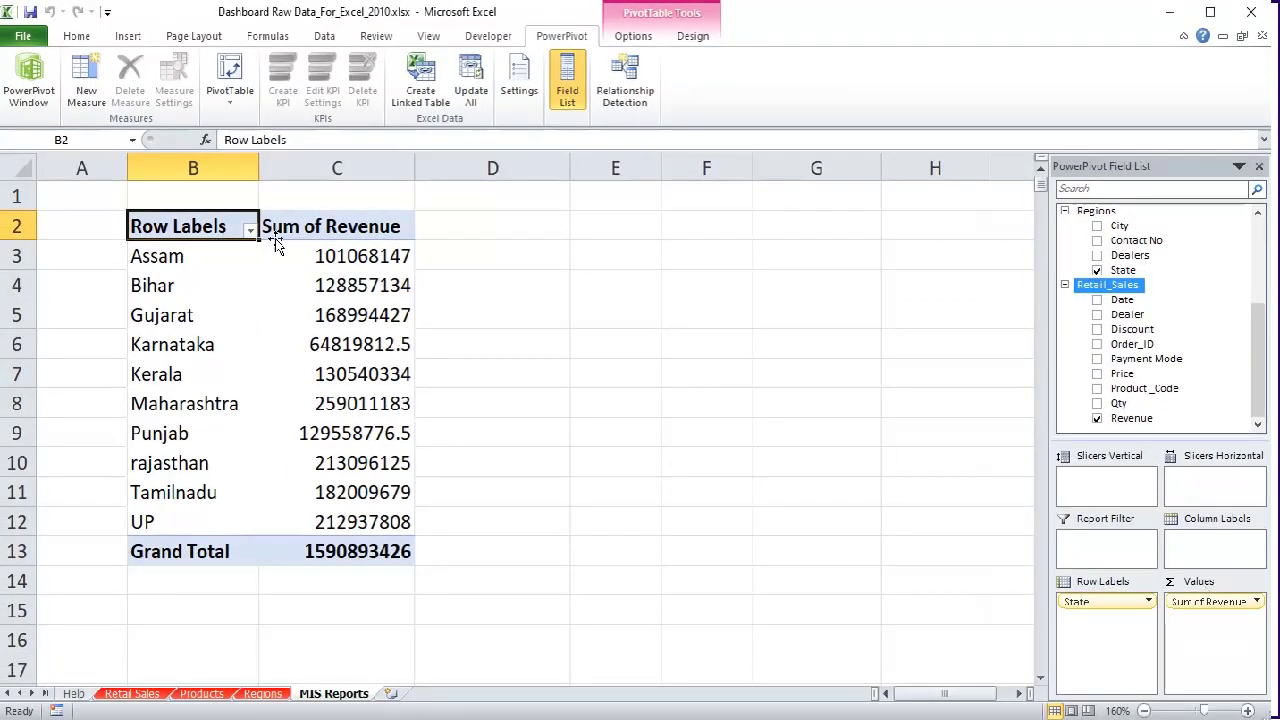
{"action": "mouse_move", "coordinate": [364, 538]}
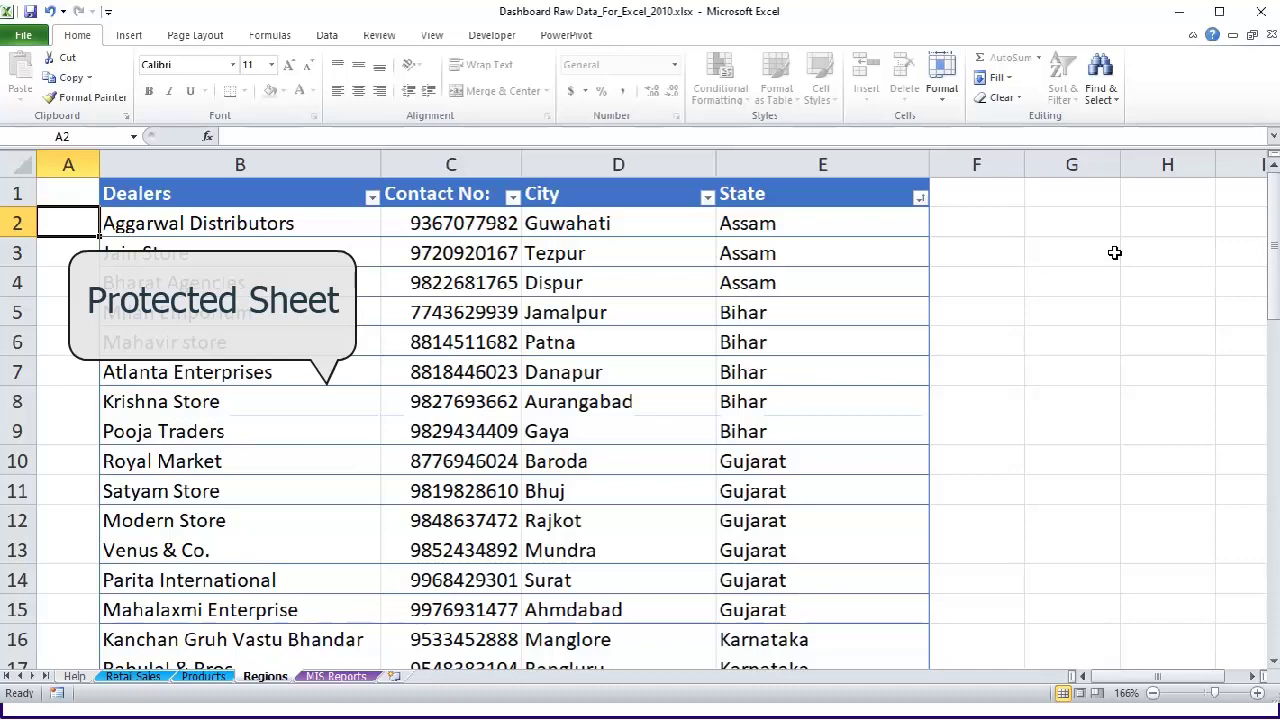
- Dismiss the protected Regions sheet warning, then try opening the PowerPivot window from Retail Sales
{"action": "double_click", "coordinate": [90, 225]}
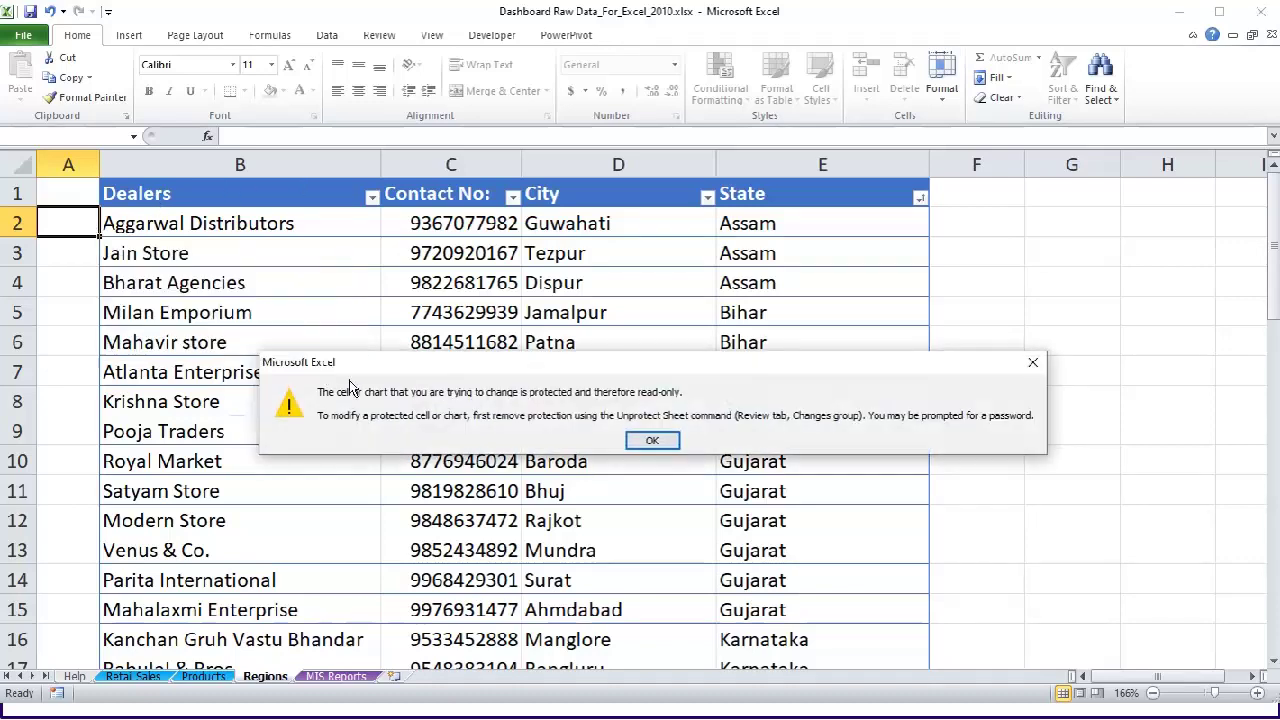
{"action": "left_click", "coordinate": [651, 440]}
{"action": "left_click", "coordinate": [133, 676]}
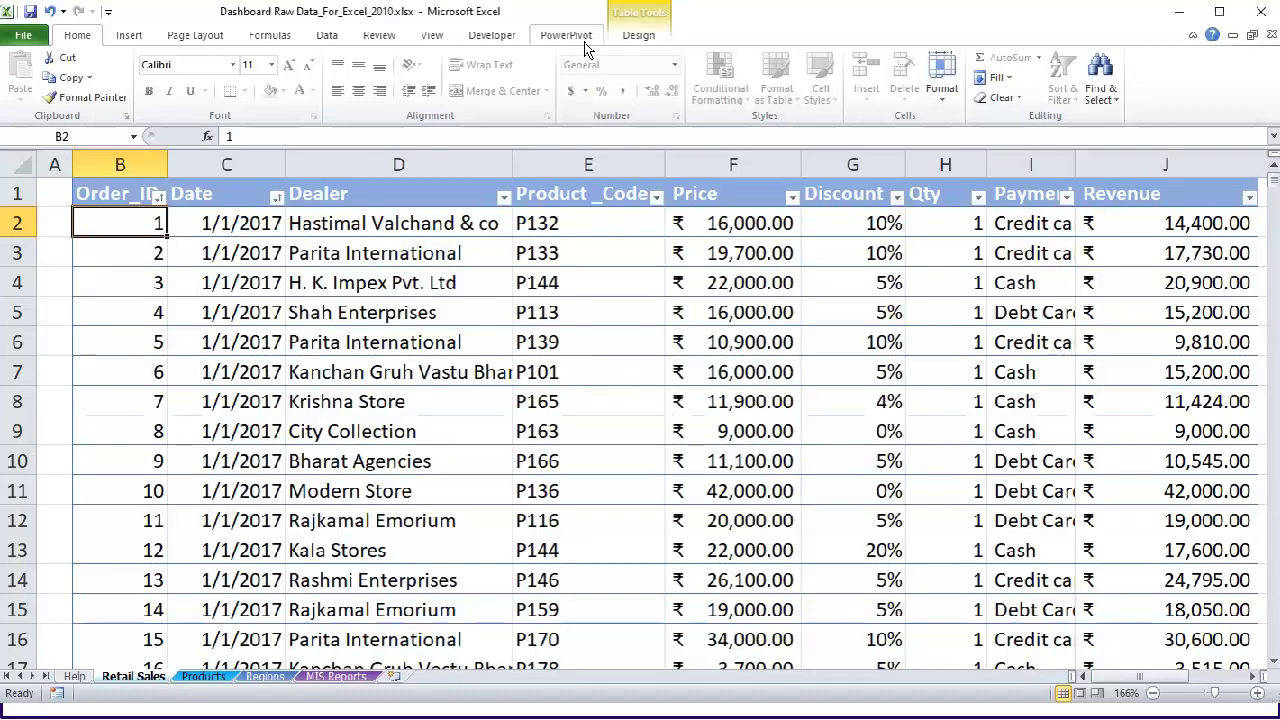
{"action": "left_click", "coordinate": [578, 38]}
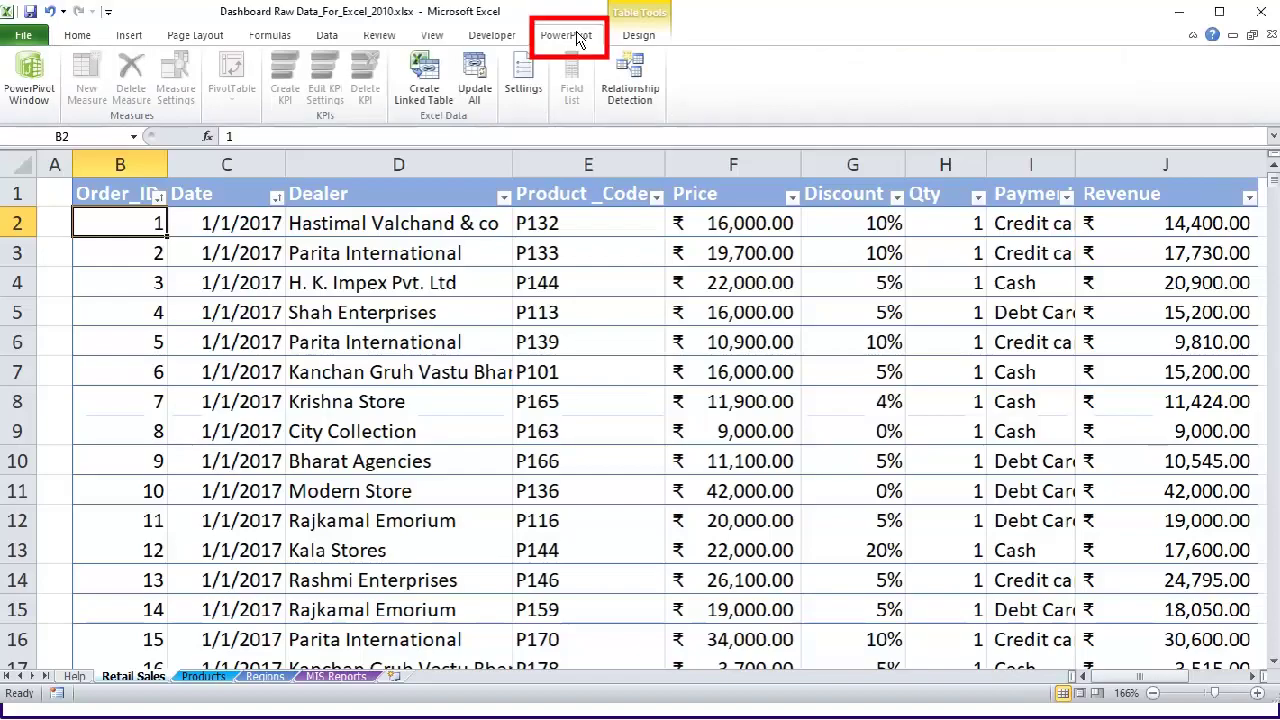
{"action": "left_click", "coordinate": [30, 85]}
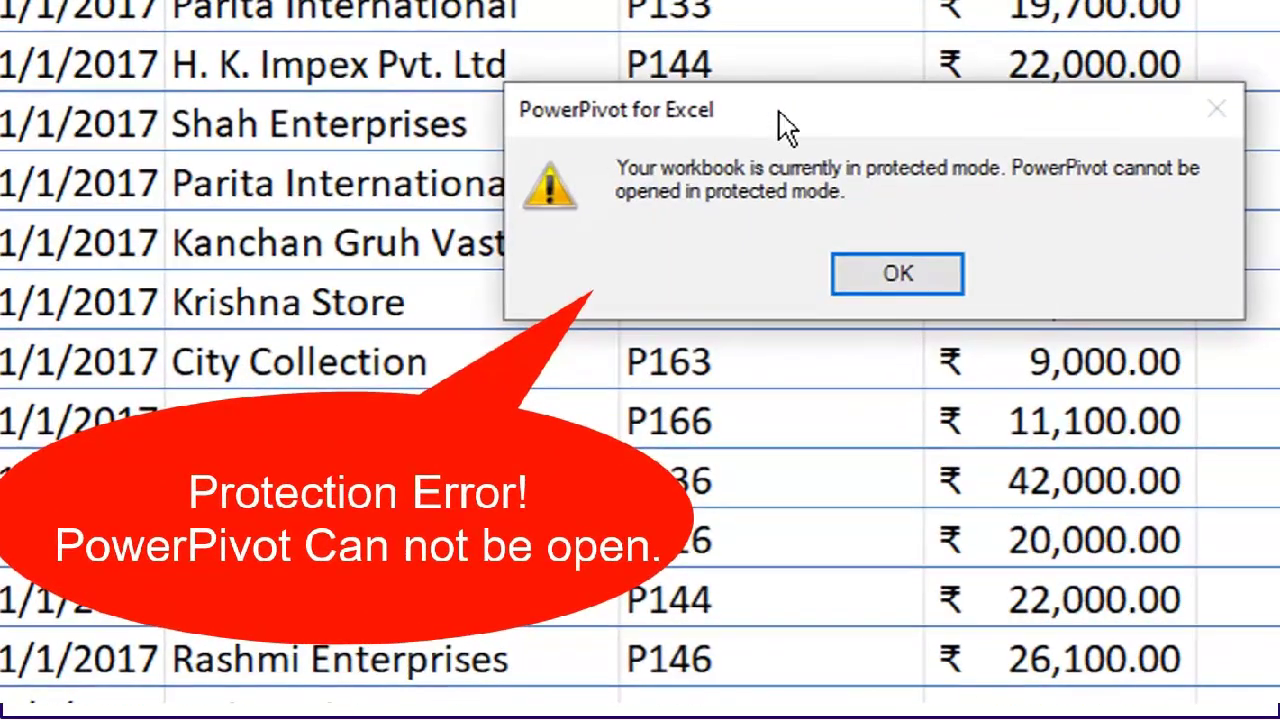
{"action": "left_click_drag", "start_coordinate": [785, 125], "coordinate": [536, 125]}
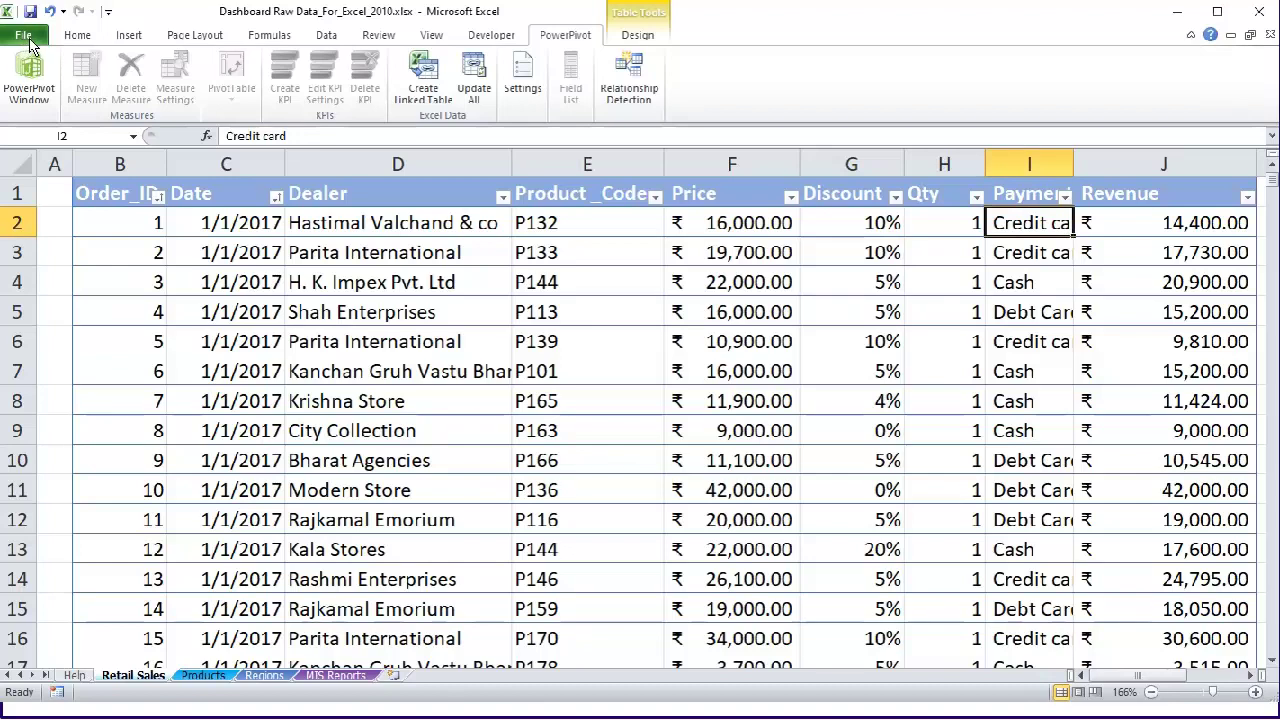
- Create a blank workbook, Book1, and open its empty PowerPivot for Excel window
{"action": "left_click", "coordinate": [25, 37]}
{"action": "left_click", "coordinate": [40, 246]}
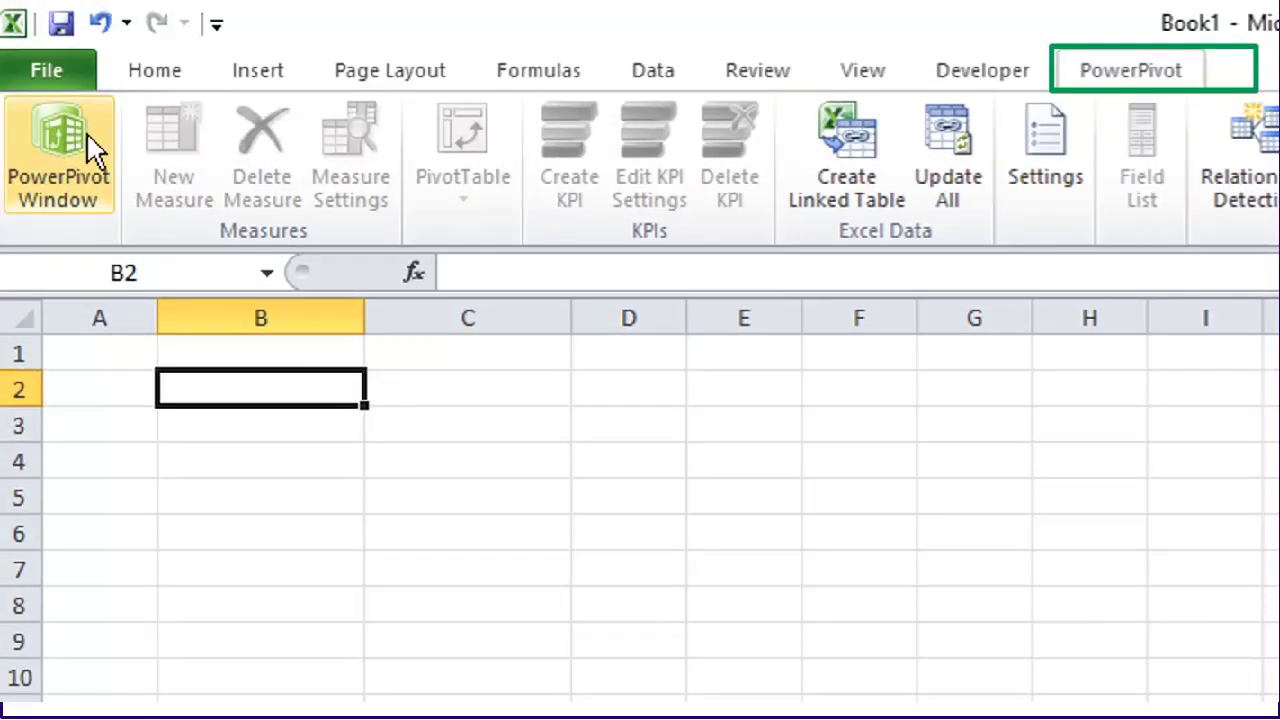
{"action": "left_click", "coordinate": [90, 150]}
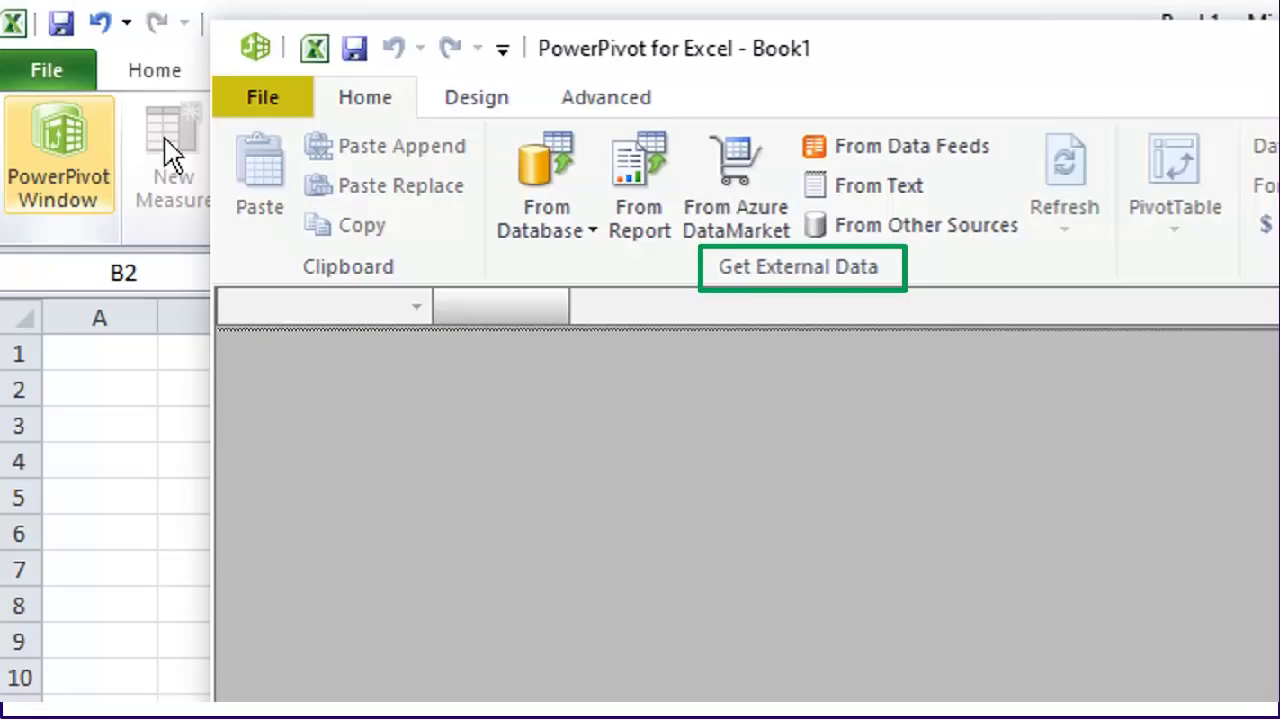
- Choose Excel File as the PowerPivot import data source
{"action": "left_click", "coordinate": [832, 230]}
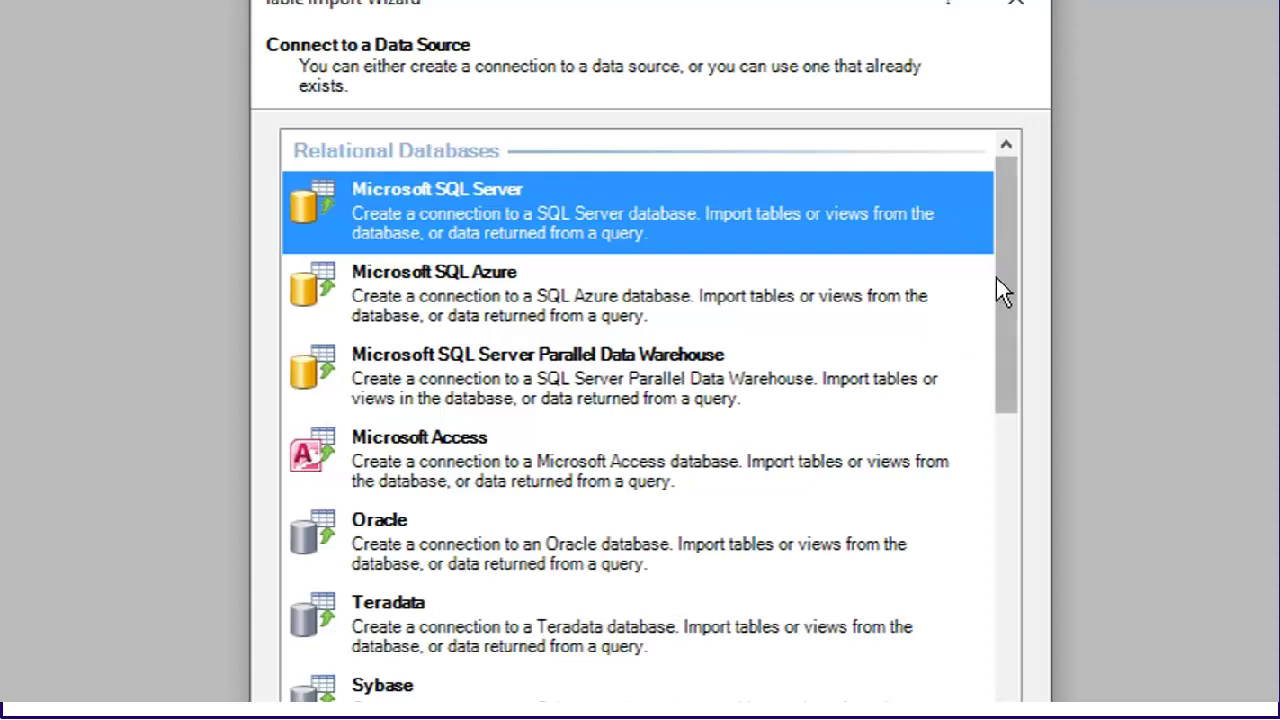
{"action": "left_click_drag", "start_coordinate": [1003, 286], "coordinate": [1008, 663]}
{"action": "left_click", "coordinate": [379, 614]}
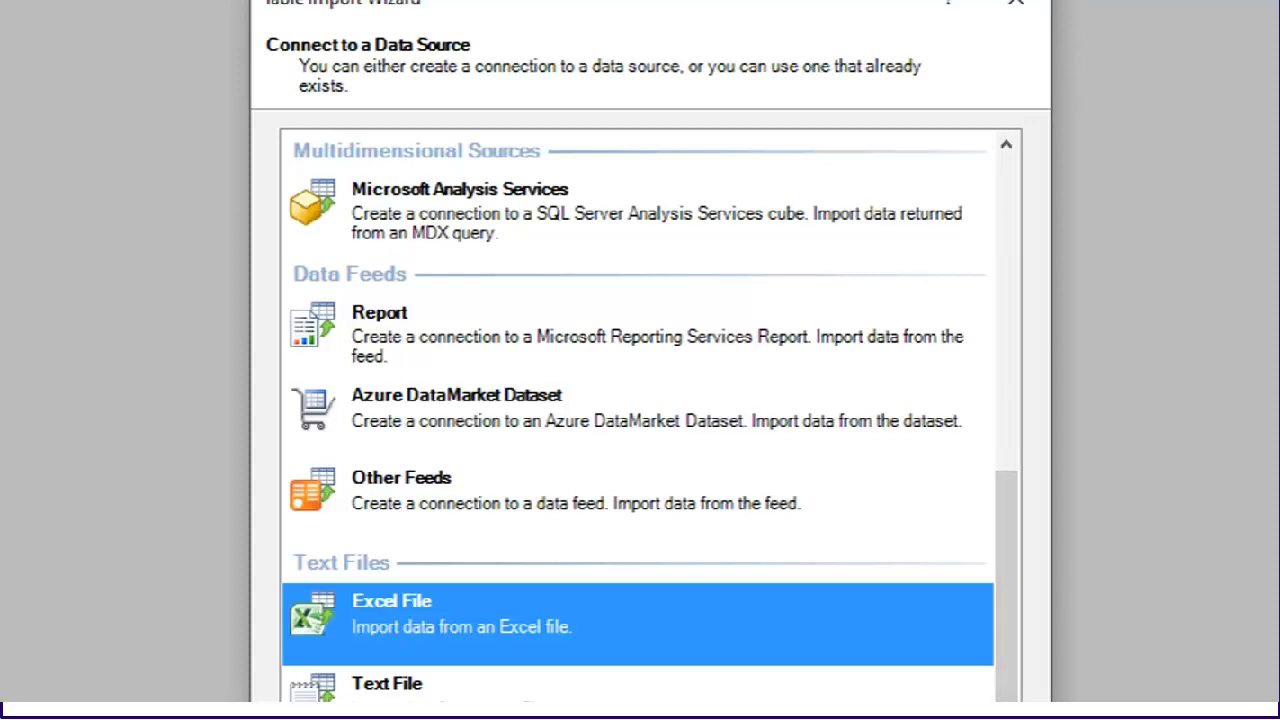
{"action": "key", "text": "Return"}
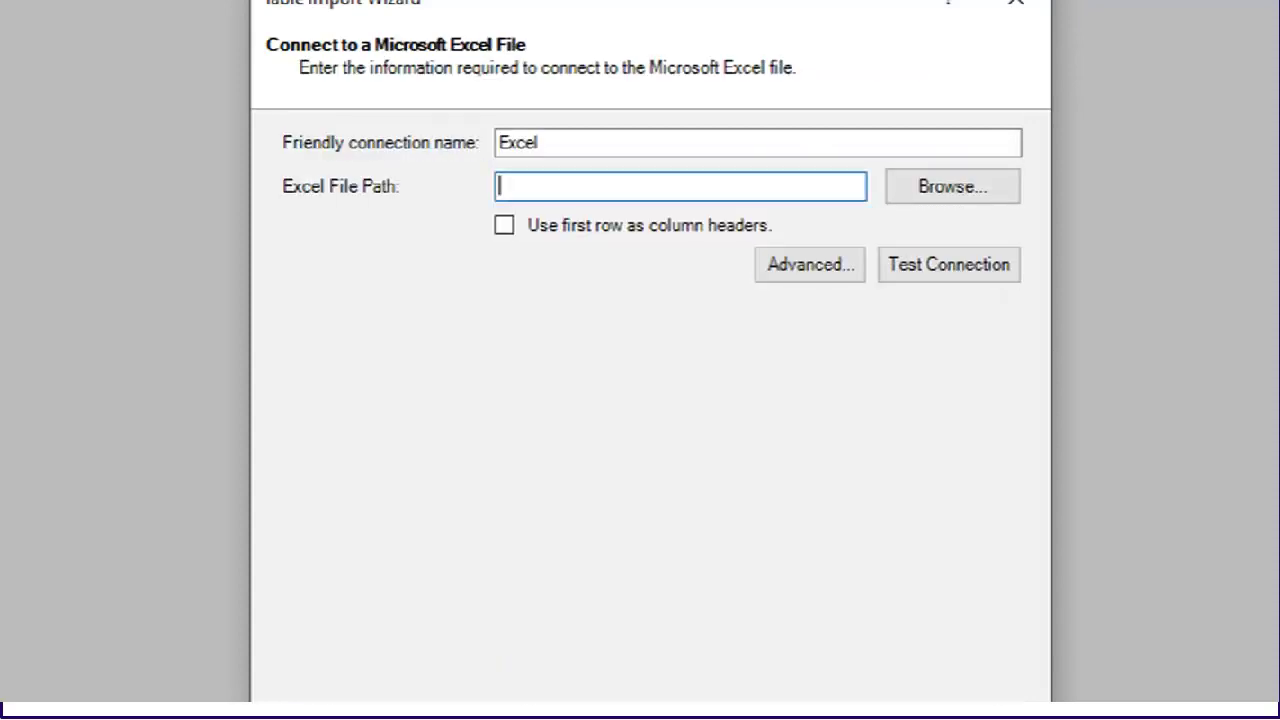
- Select Dashboard Raw Data_For_Excel_2010.xlsx with first-row column headers and list its seven tables
{"action": "left_click", "coordinate": [941, 187]}
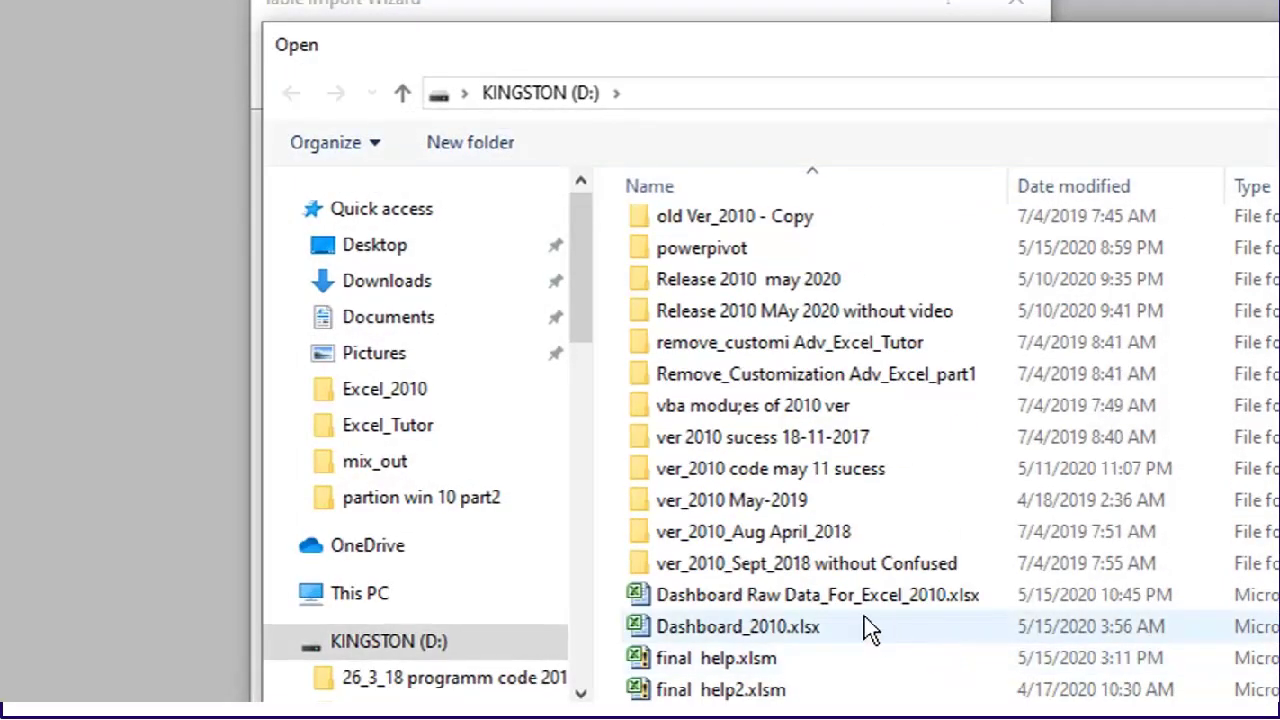
{"action": "double_click", "coordinate": [852, 598]}
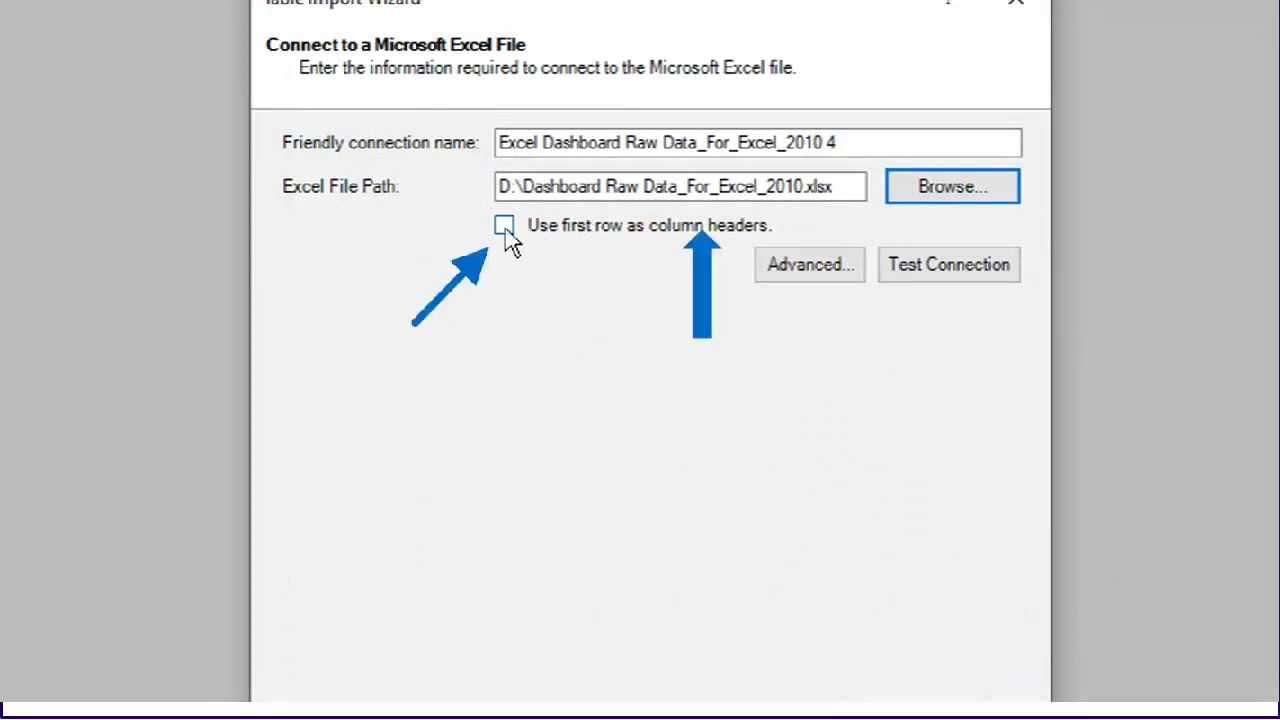
{"action": "left_click", "coordinate": [507, 230]}
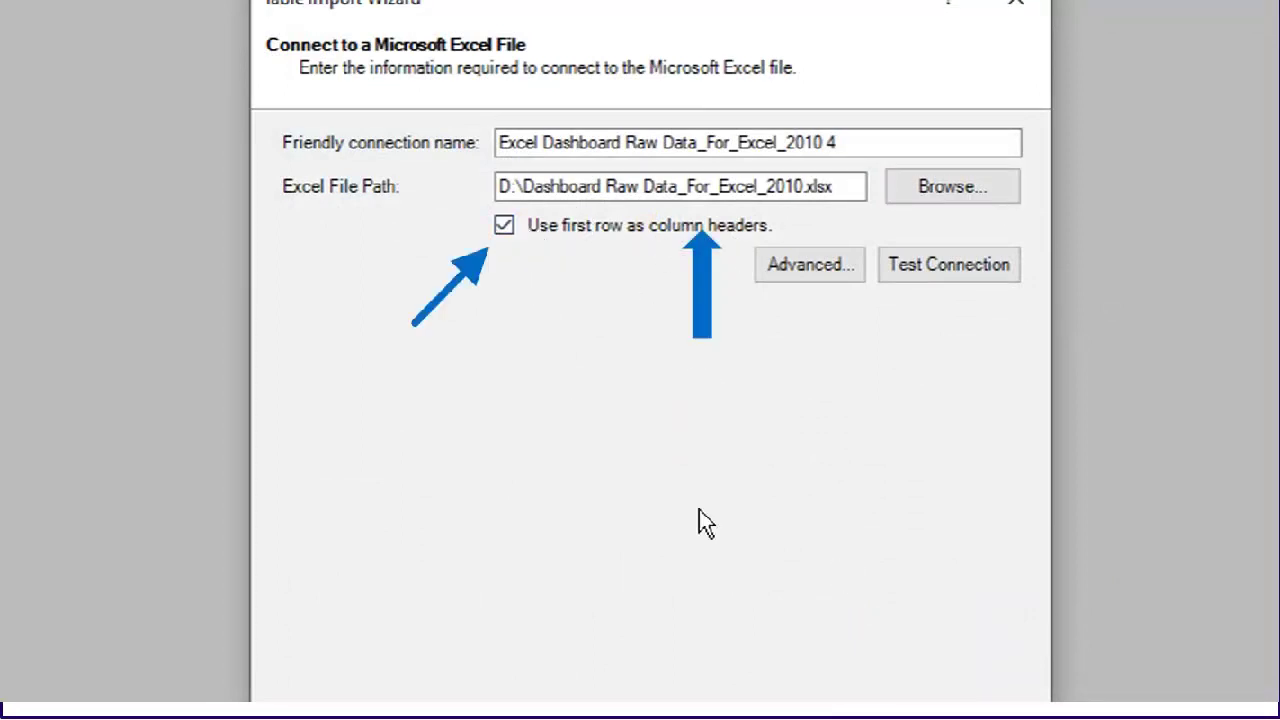
{"action": "key", "text": "Return"}
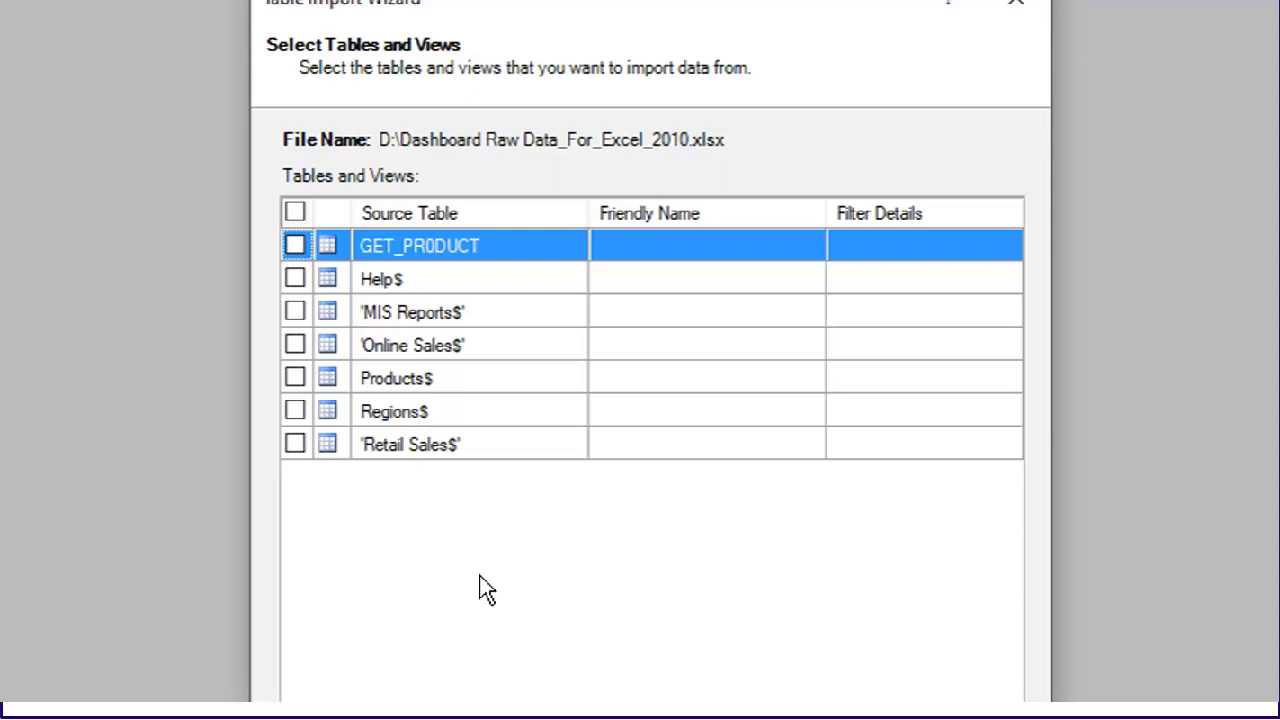
- Tick the Products$, Regions$ and 'Retail Sales$' sheets for import
{"action": "left_click", "coordinate": [295, 377]}
{"action": "left_click", "coordinate": [296, 410]}
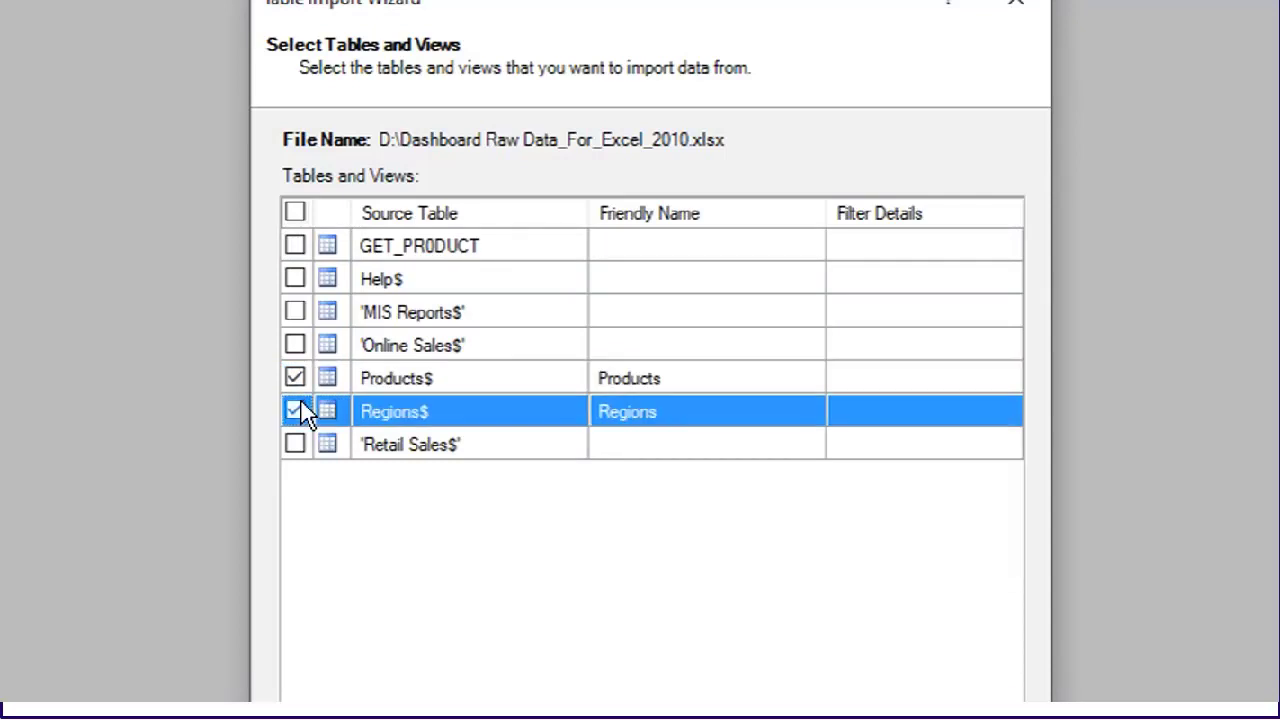
{"action": "left_click", "coordinate": [295, 444]}
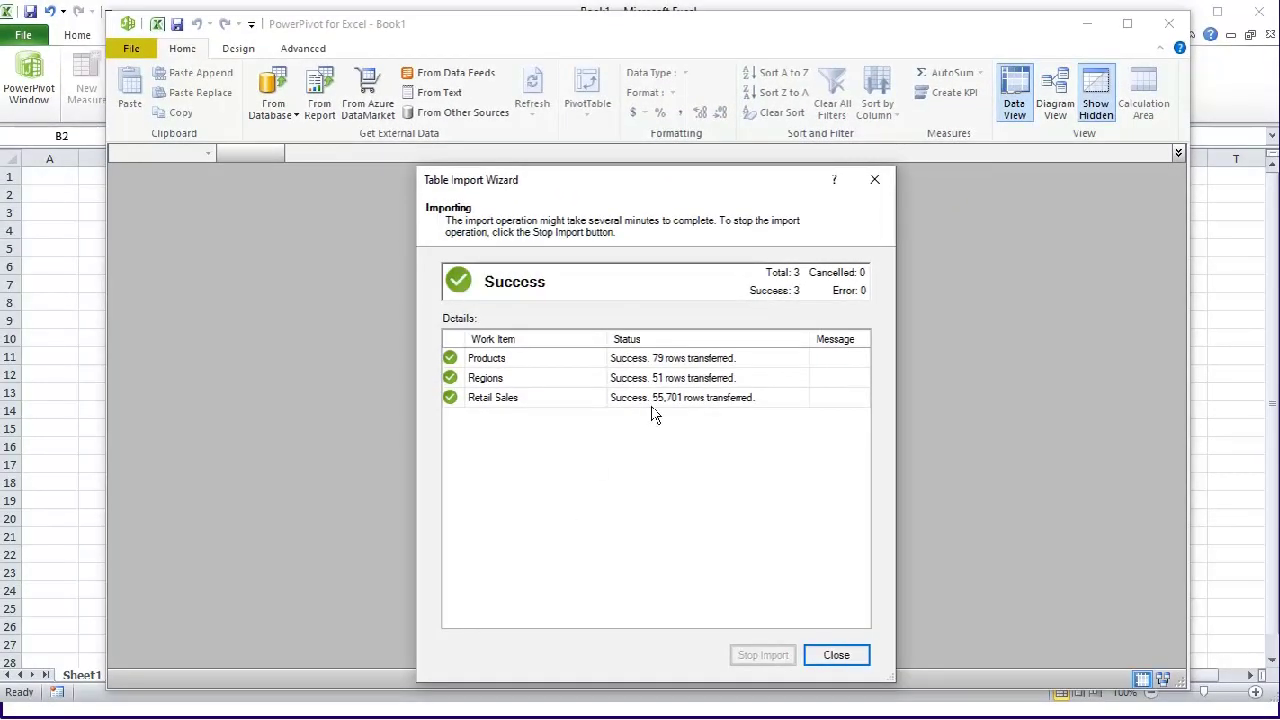
- Close the import summary to show the Products table with Regions and Retail Sales tabs
{"action": "left_click", "coordinate": [836, 656]}
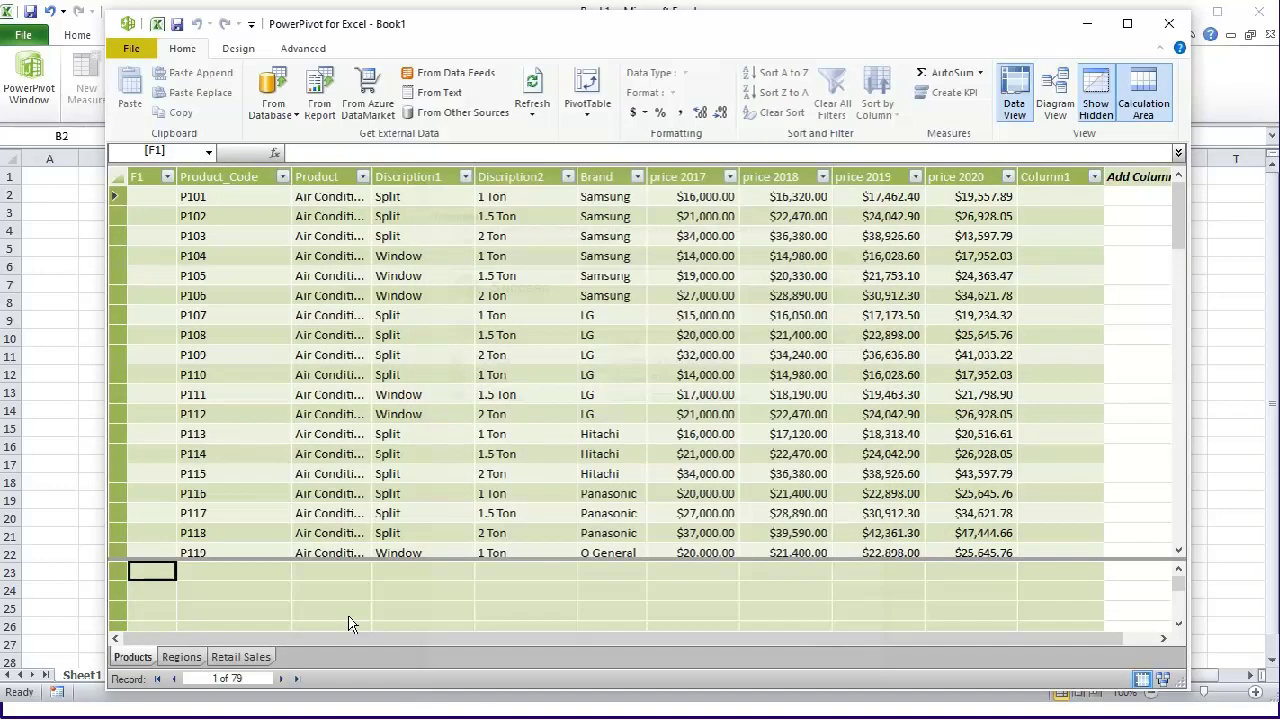